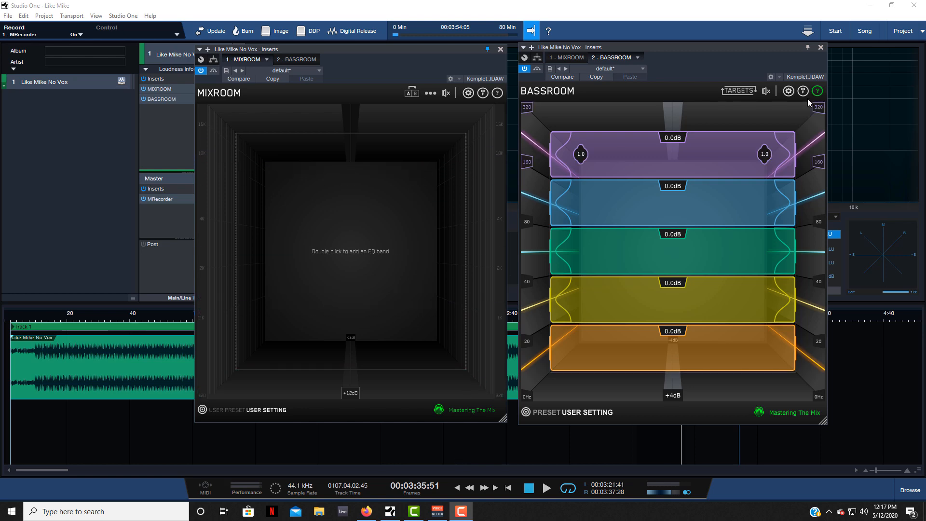
- Close the BASSROOM plugin window, then centre and enlarge the MIXROOM window
left_click(821, 46)
left_click_drag(398, 64, 500, 61)
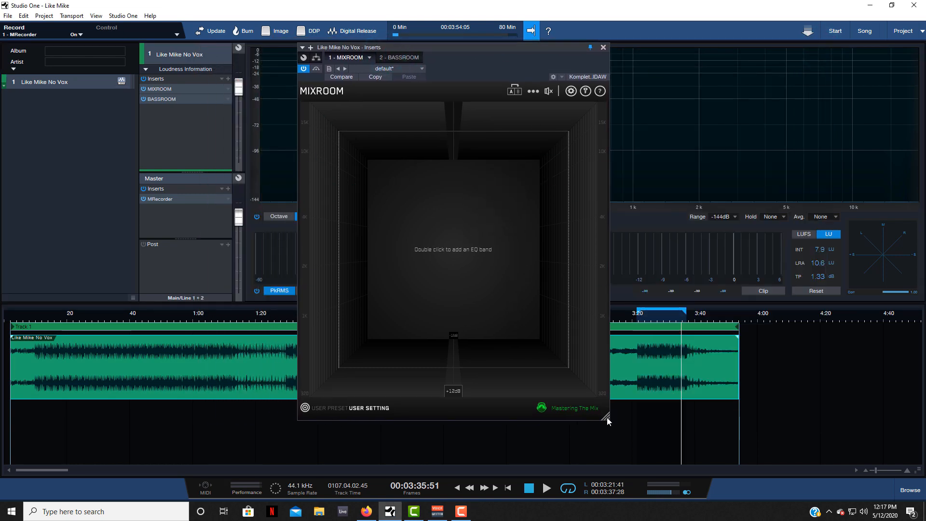
left_click_drag(607, 420, 637, 429)
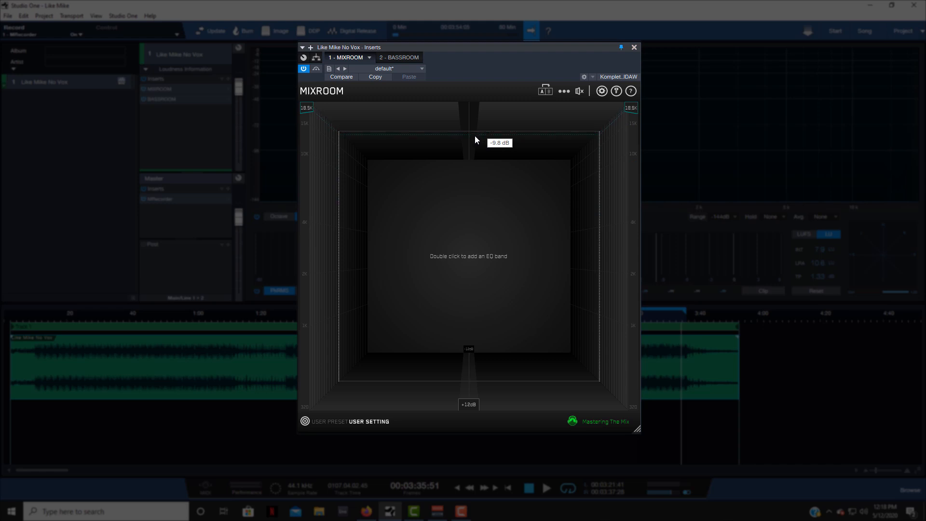
- Add a high-frequency EQ band in MIXROOM, boost it to +2.3 dB and narrow its width
double_click(475, 132)
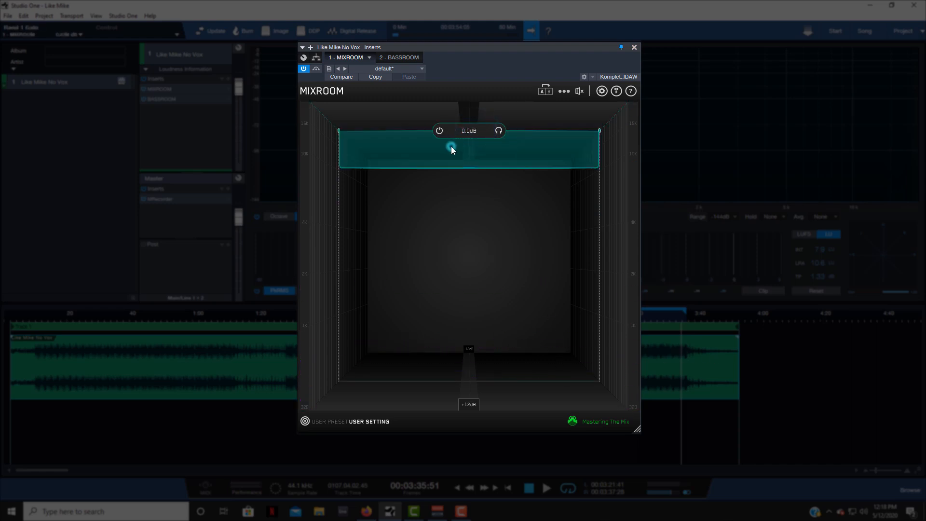
mouse_move(450, 146)
left_mouse_down()
mouse_move(448, 193)
mouse_move(453, 100)
mouse_move(449, 142)
left_mouse_up()
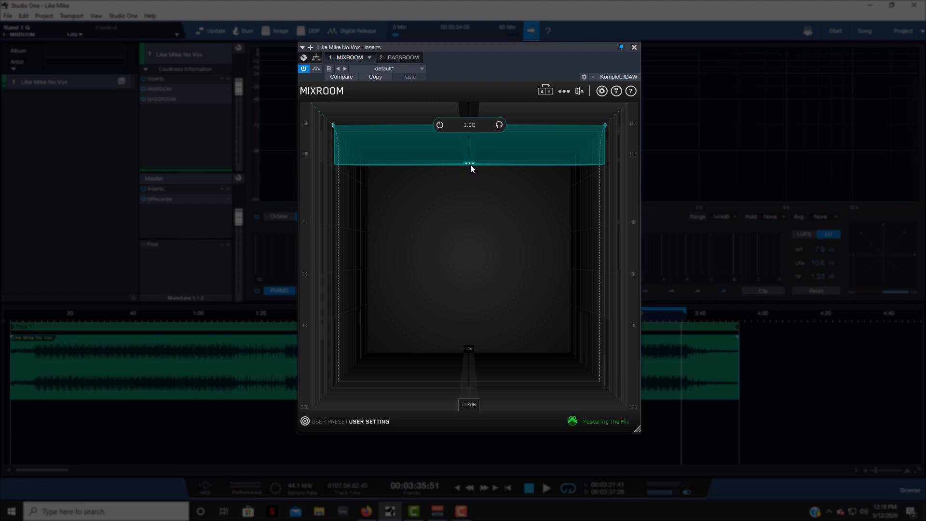
mouse_move(471, 165)
left_mouse_down()
mouse_move(471, 184)
mouse_move(473, 147)
mouse_move(472, 158)
left_mouse_up()
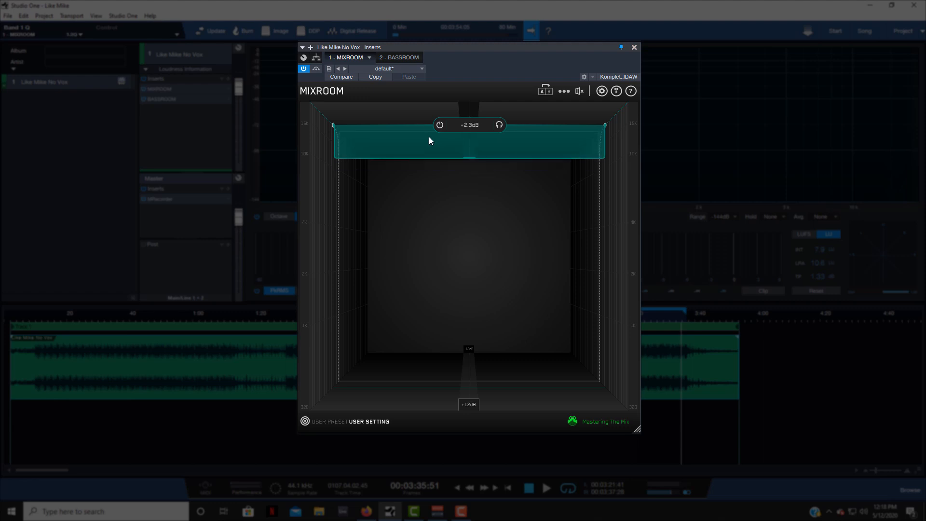
- Toggle the high band's filter shape, then set it to full mid and back to stereo
mouse_move(443, 126)
left_click(430, 125)
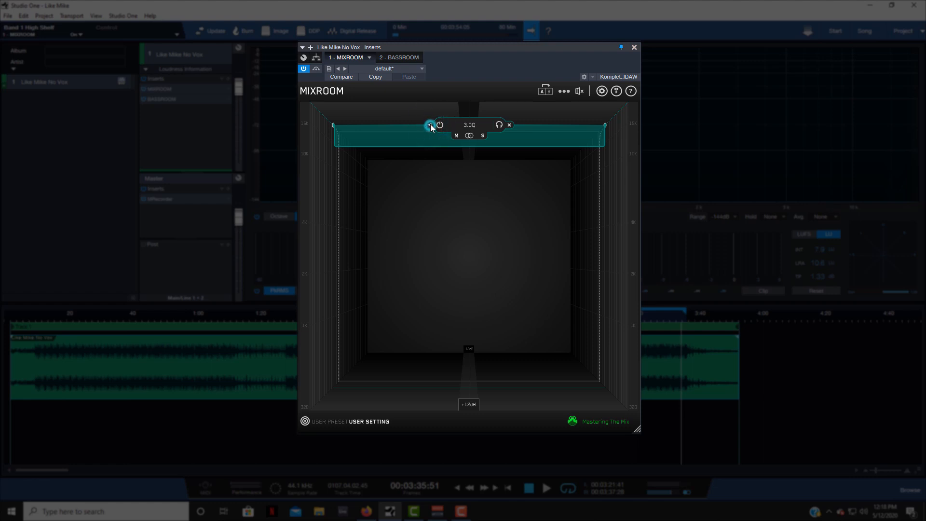
left_click(457, 137)
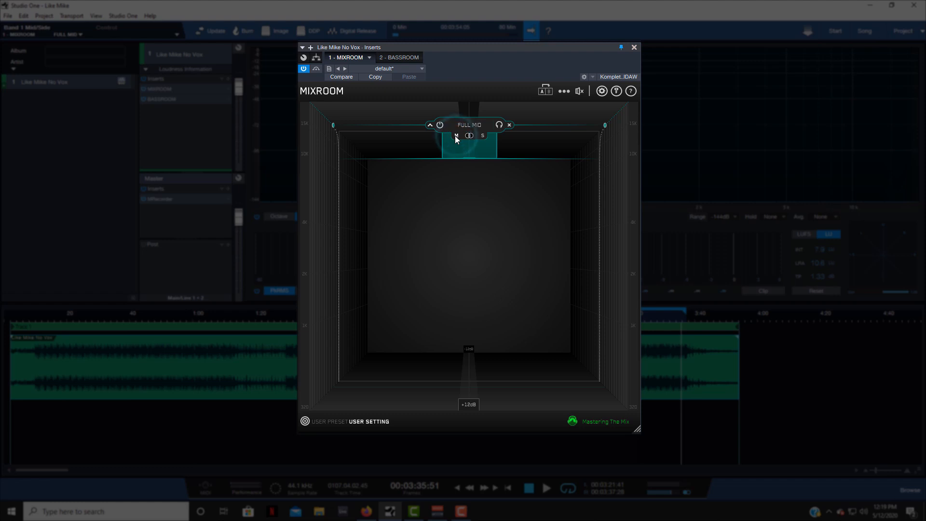
left_click(469, 136)
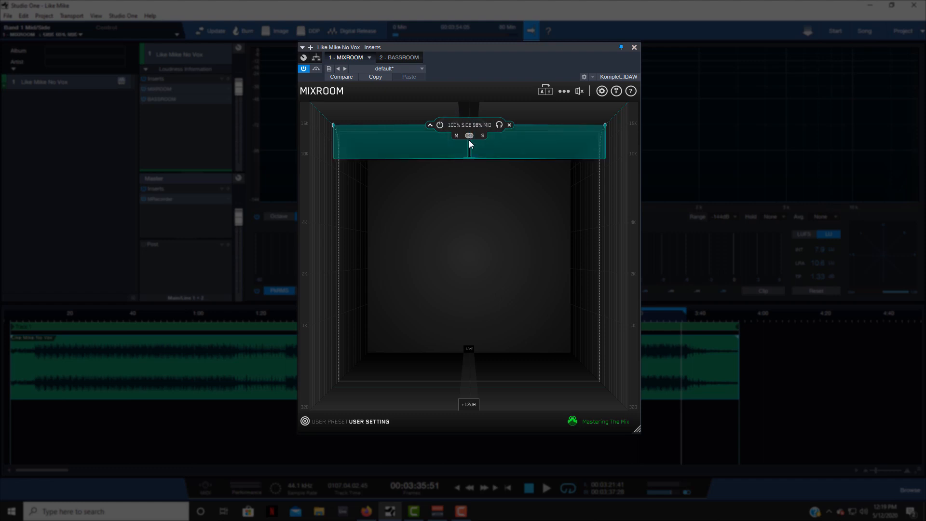
- Adjust the high band's Q to 1.40 and raise its gain to +6.5 dB
mouse_move(469, 140)
left_mouse_down()
mouse_move(493, 146)
mouse_move(472, 150)
left_mouse_up()
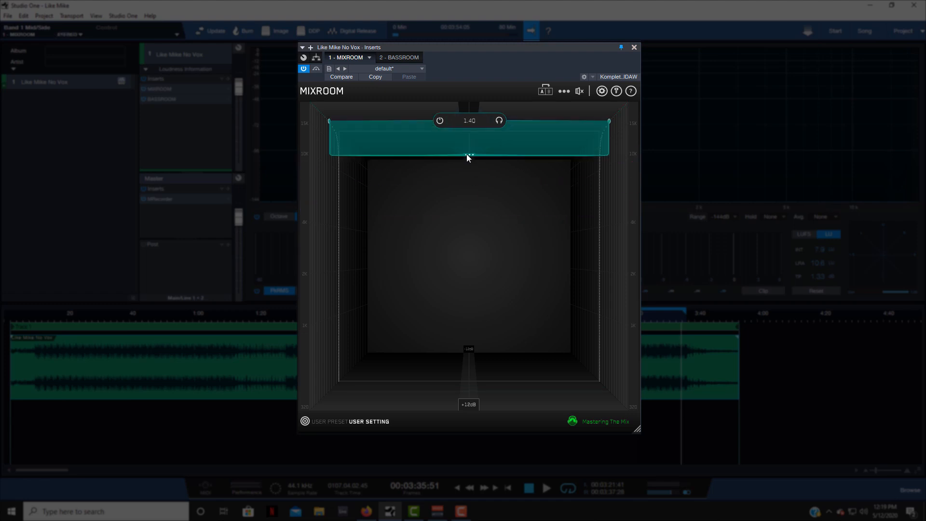
mouse_move(464, 142)
left_mouse_down()
mouse_move(462, 167)
mouse_move(464, 129)
left_mouse_up()
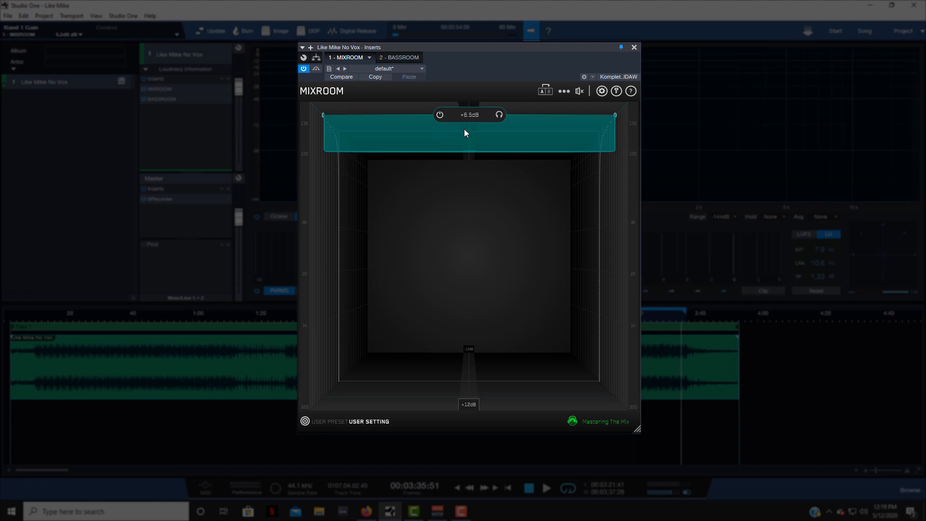
- Add two more EQ bands, one in the upper mids and one at about 3.1 kHz, and narrow the lower one
mouse_move(441, 122)
left_click(462, 182)
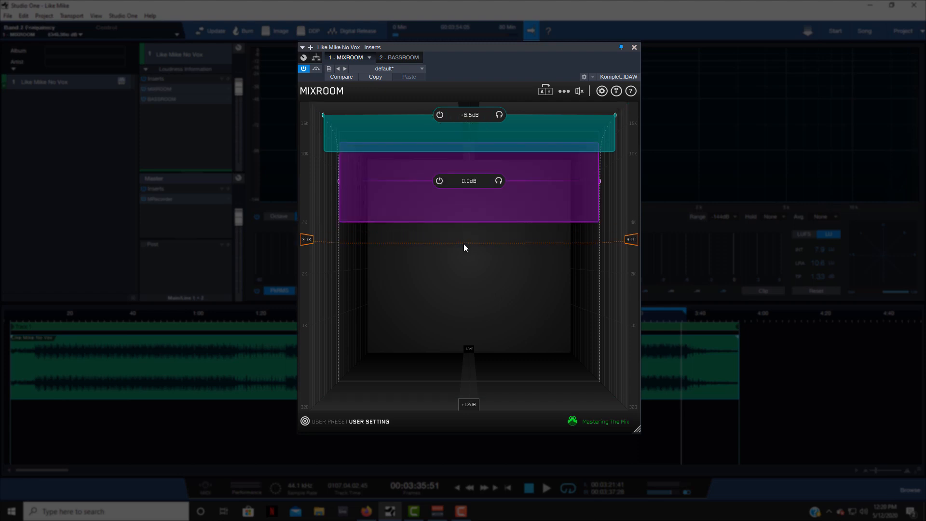
left_click(464, 244)
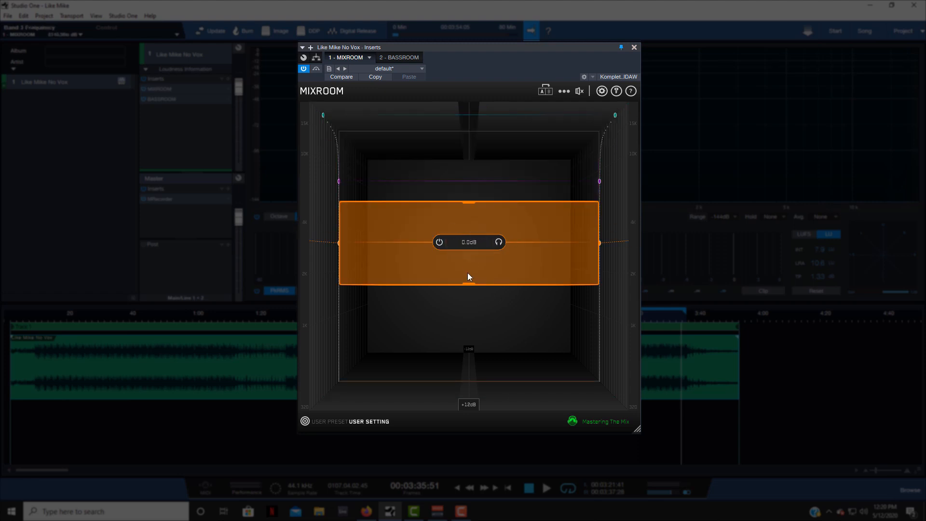
left_click_drag(470, 285, 471, 256)
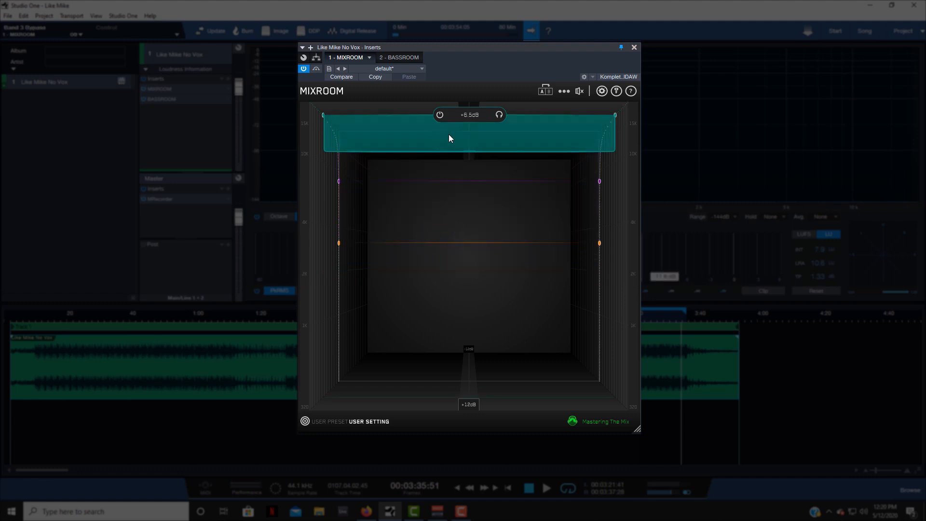
- Cut the purple band to -11.1 dB and move the orange band down in frequency
mouse_move(442, 119)
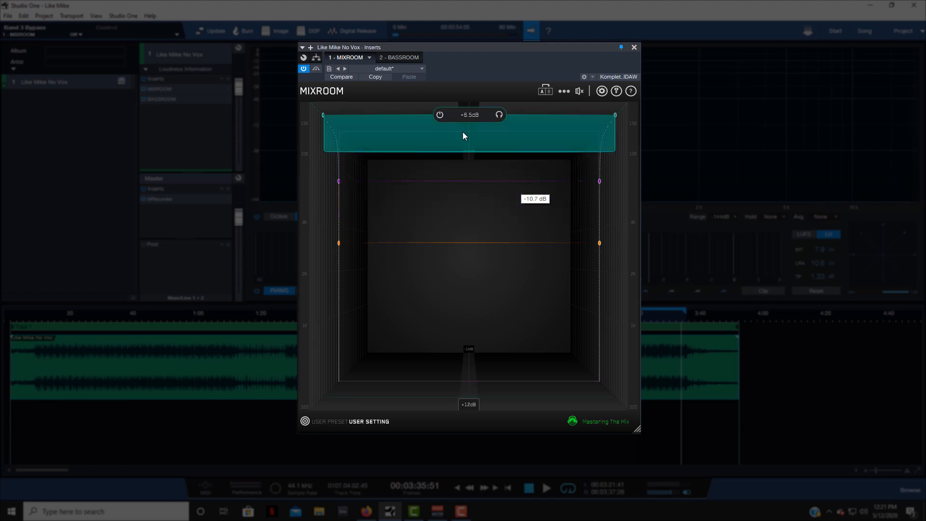
left_click(410, 188)
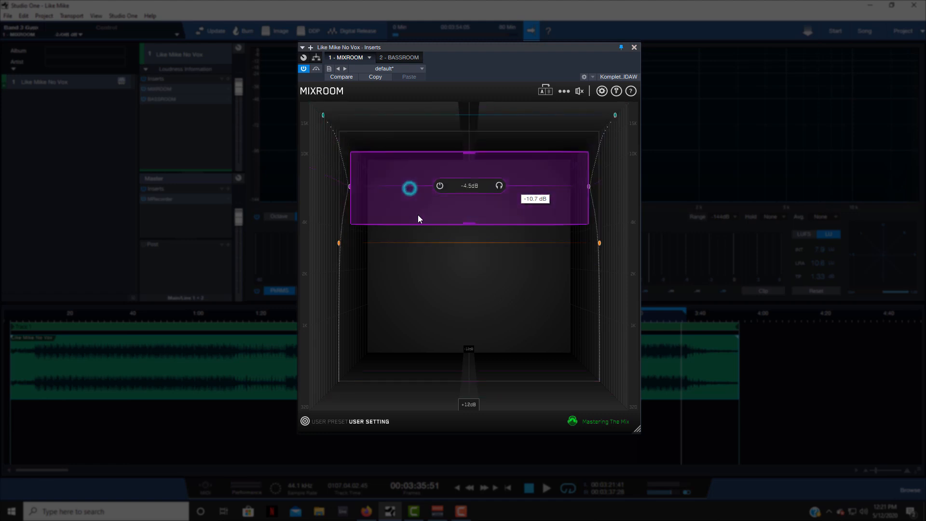
left_click_drag(422, 239, 429, 302)
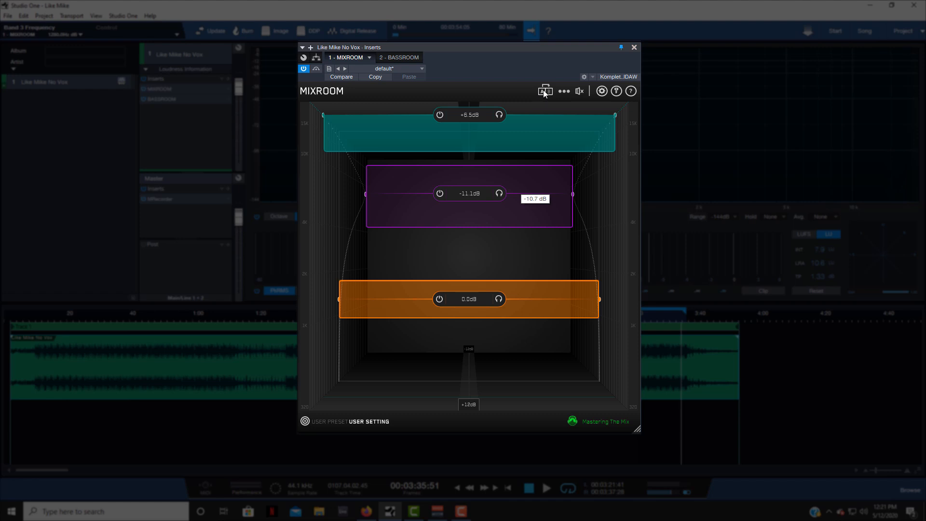
- Set the filter phase to linear and delete all EQ bands
left_click(563, 91)
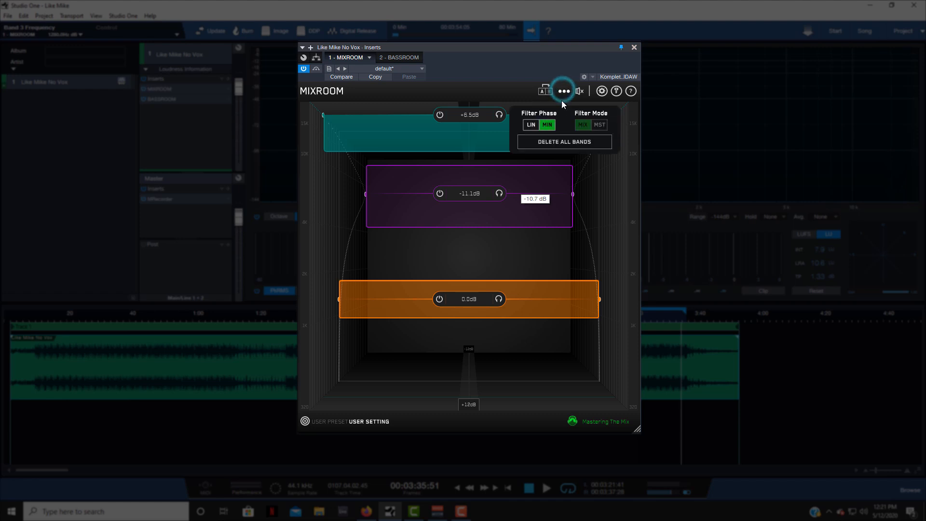
left_click(531, 125)
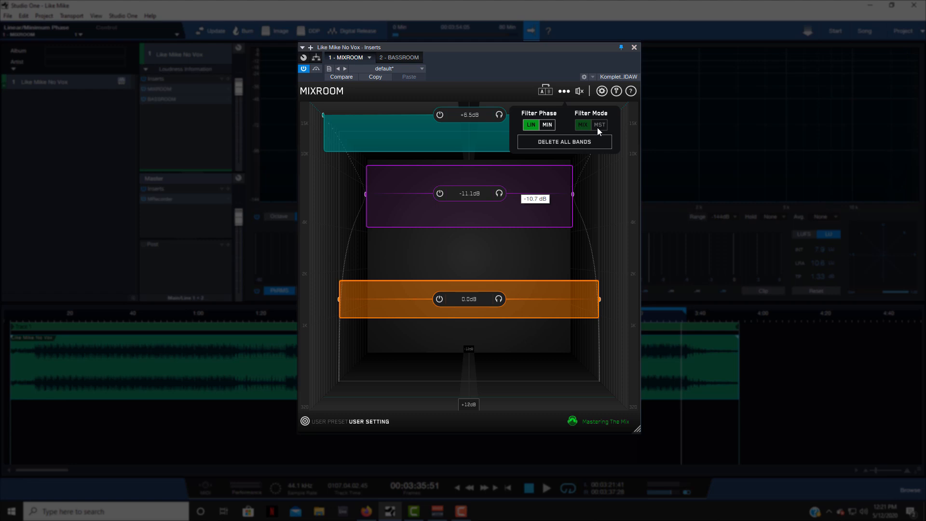
mouse_move(578, 98)
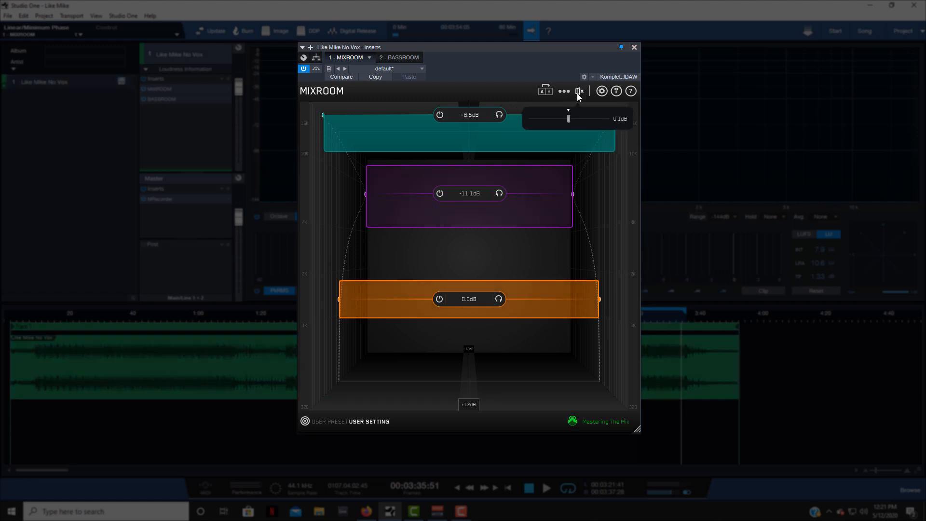
left_click(565, 142)
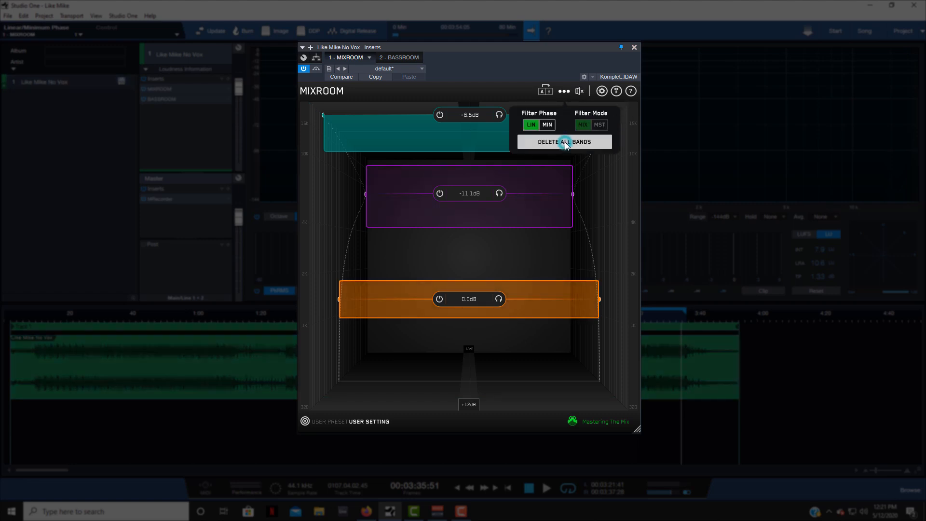
- Toggle the plugin bypass on and off, and set the output gain to 0.1 dB
mouse_move(580, 93)
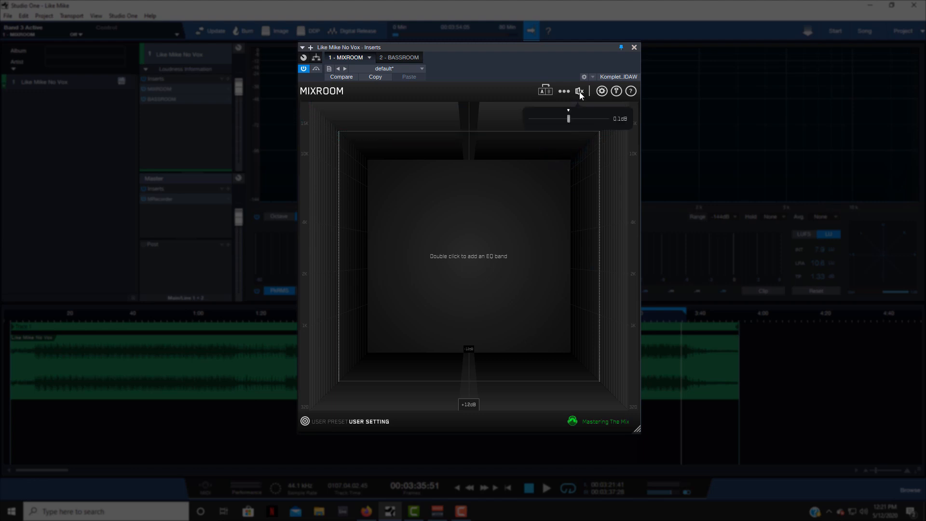
left_click(577, 91)
left_click(577, 92)
mouse_move(567, 119)
left_mouse_down()
mouse_move(557, 120)
mouse_move(569, 121)
left_mouse_up()
- Inspect the reference track target settings, then browse the channel and mix/master target presets, including Hip Hop and Other
left_click(305, 421)
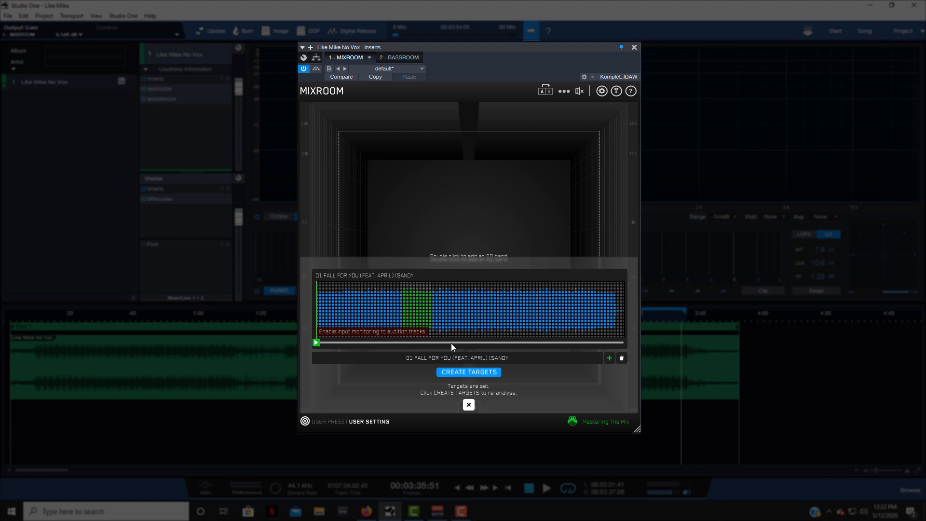
left_click(469, 406)
left_click(369, 421)
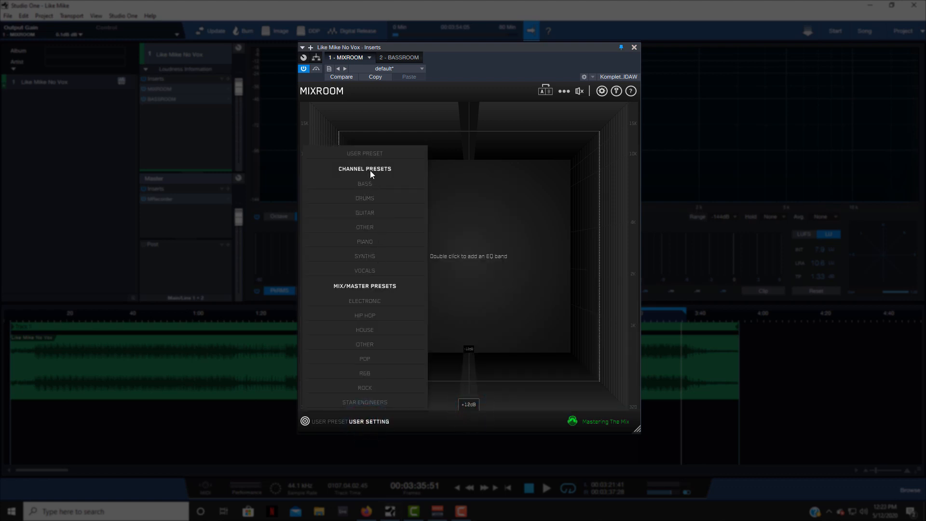
mouse_move(370, 184)
mouse_move(356, 318)
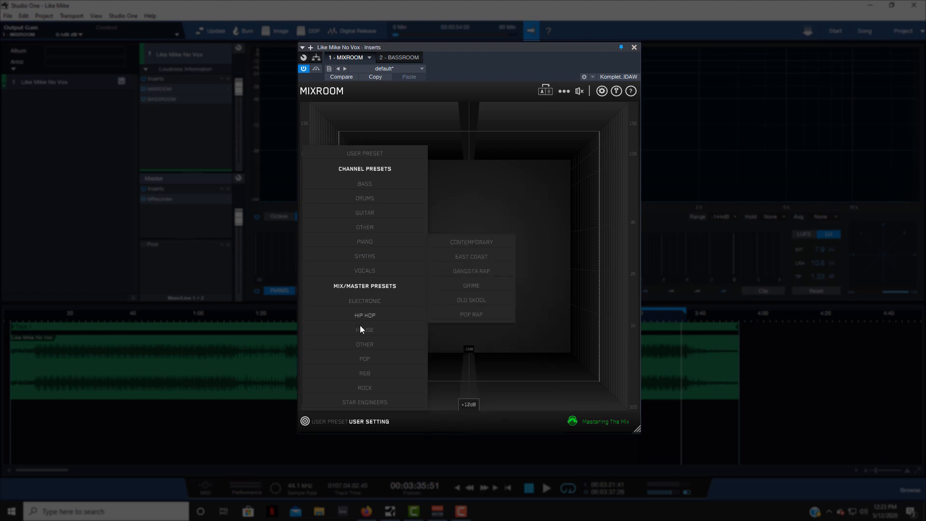
mouse_move(368, 341)
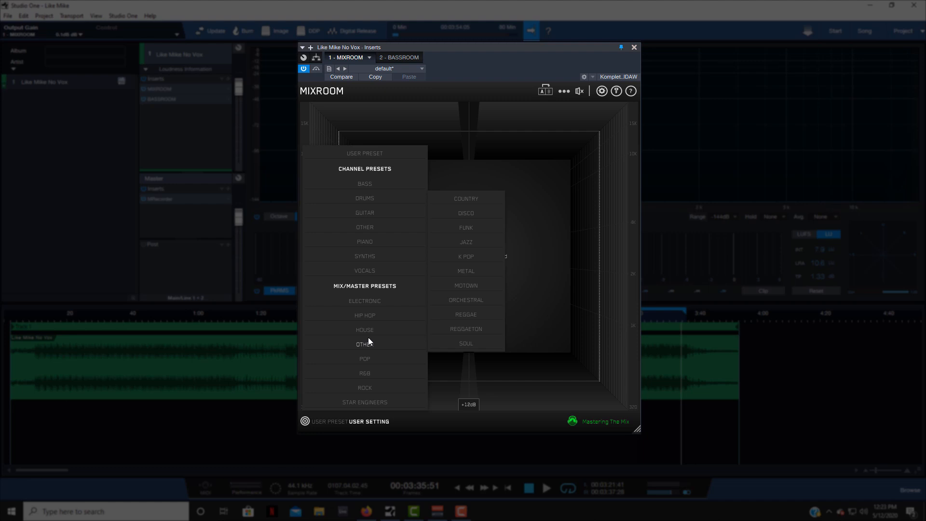
- Set the reference track's position to the start of its green section, then create targets from it during song playback
left_click_drag(494, 47, 518, 52)
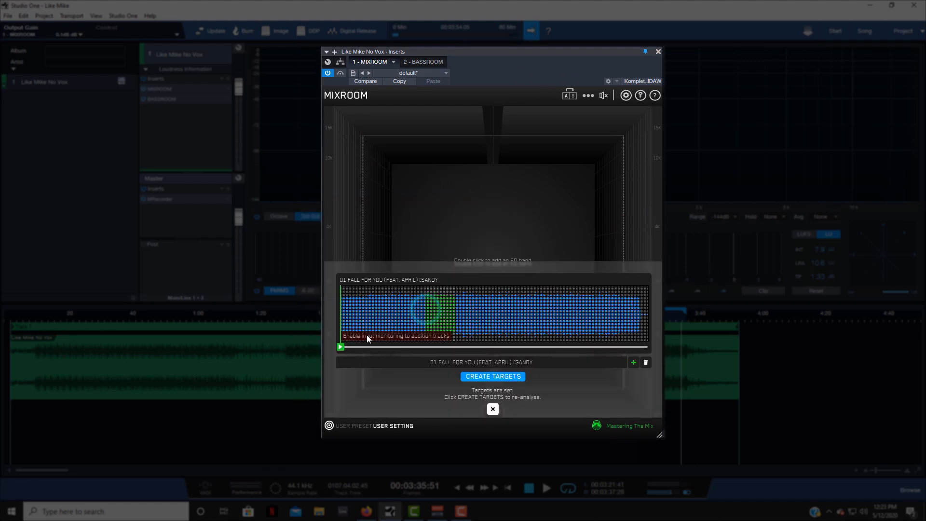
left_click_drag(341, 350, 424, 356)
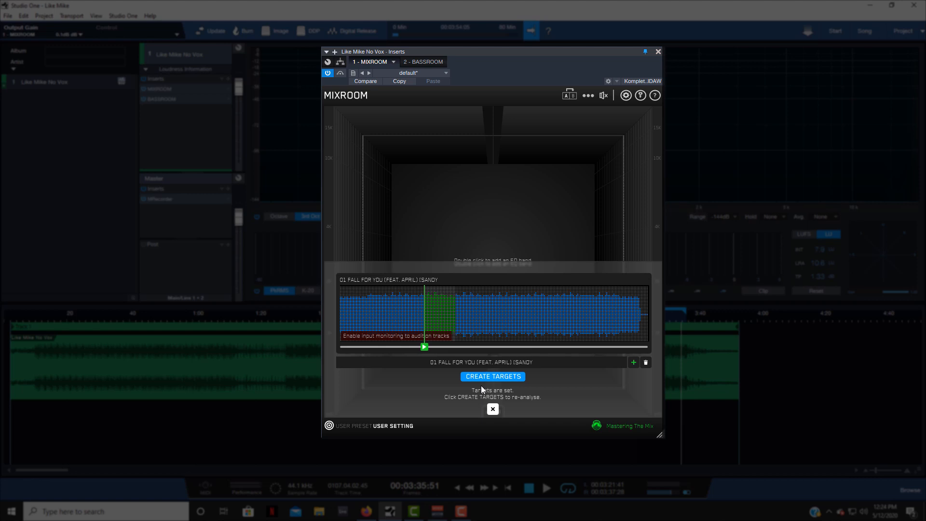
key("space")
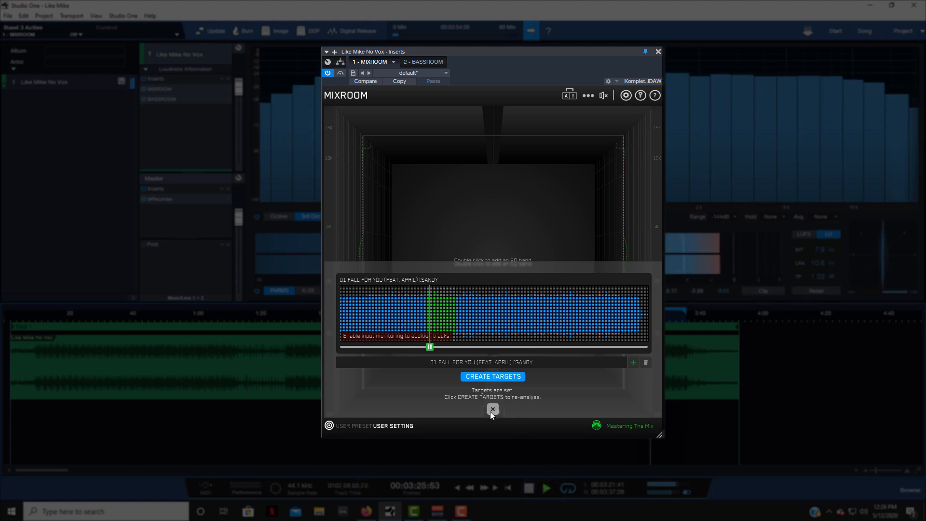
left_click(488, 376)
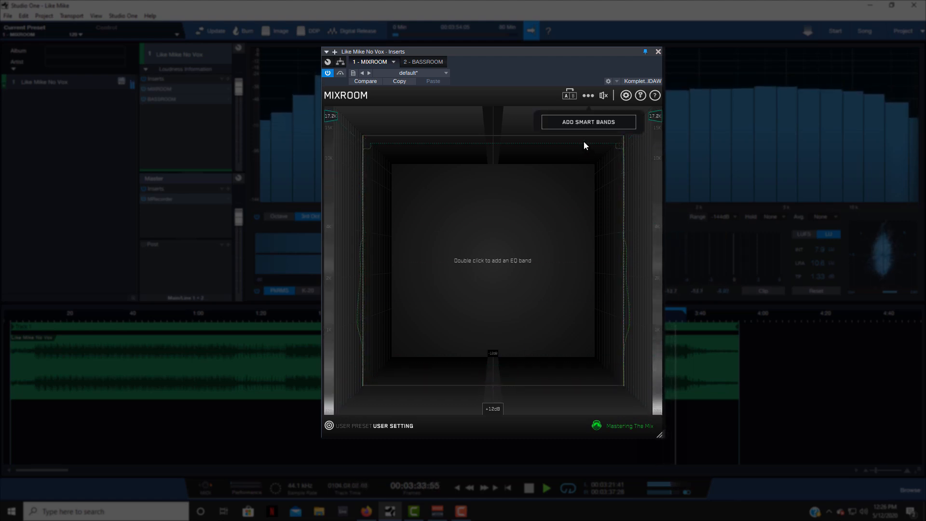
- Add smart EQ bands based on the targets and reposition the MIXROOM window
left_click(583, 122)
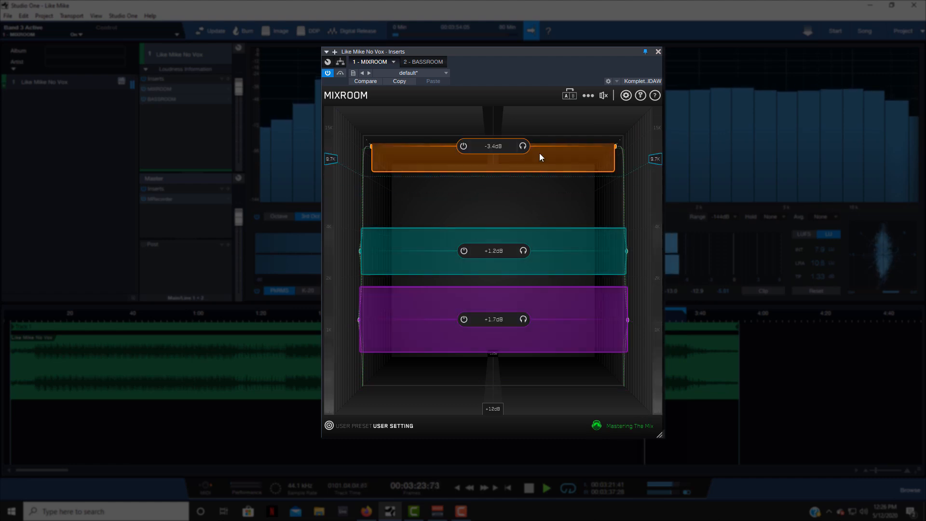
left_click_drag(482, 56, 439, 45)
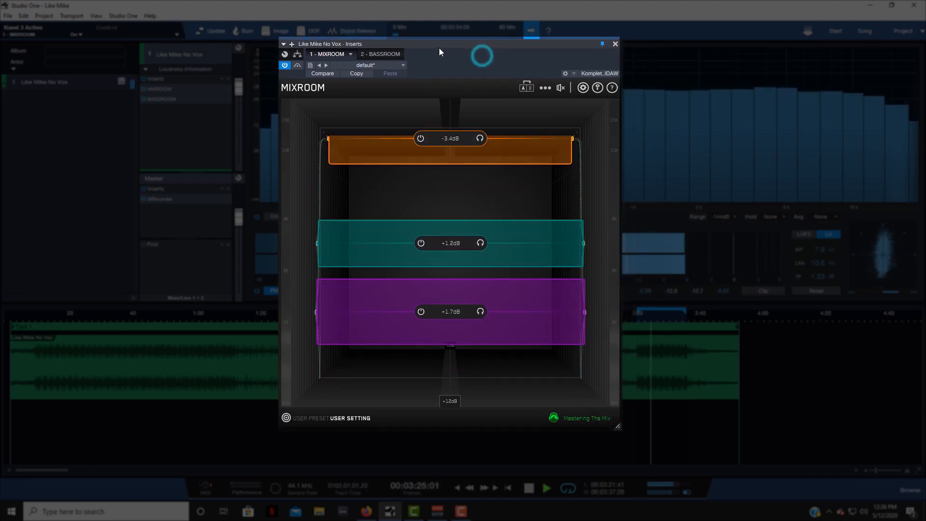
- Toggle MIXROOM's bypass on and off during playback to compare the song with and without the smart bands
left_click(545, 85)
left_click(558, 85)
left_click(560, 85)
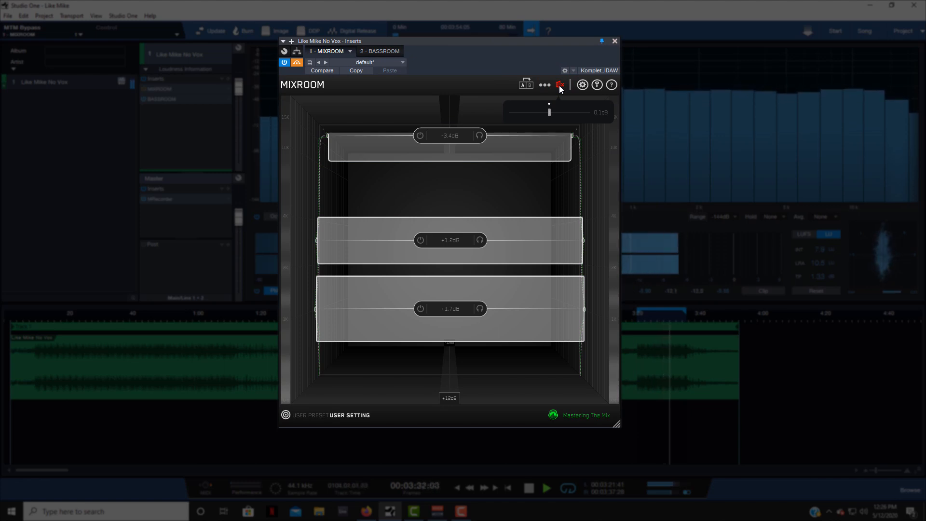
left_click(559, 86)
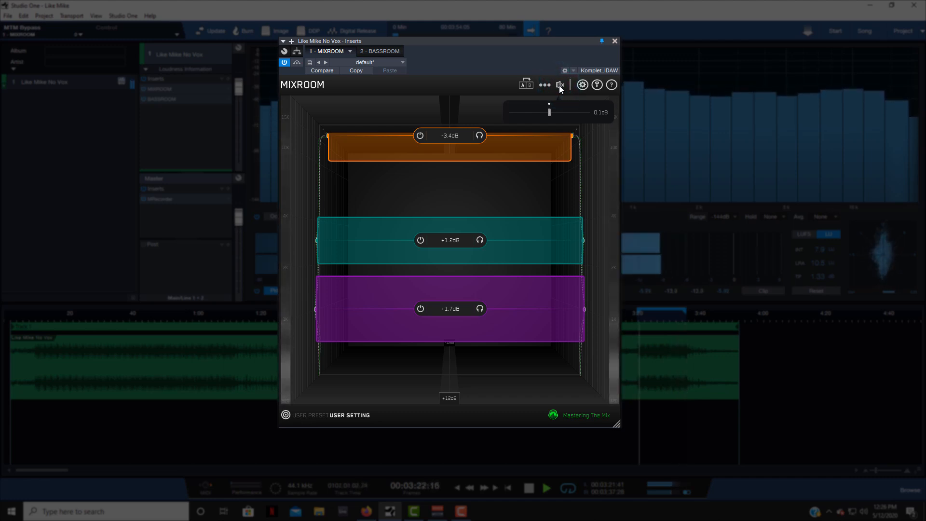
left_click(560, 86)
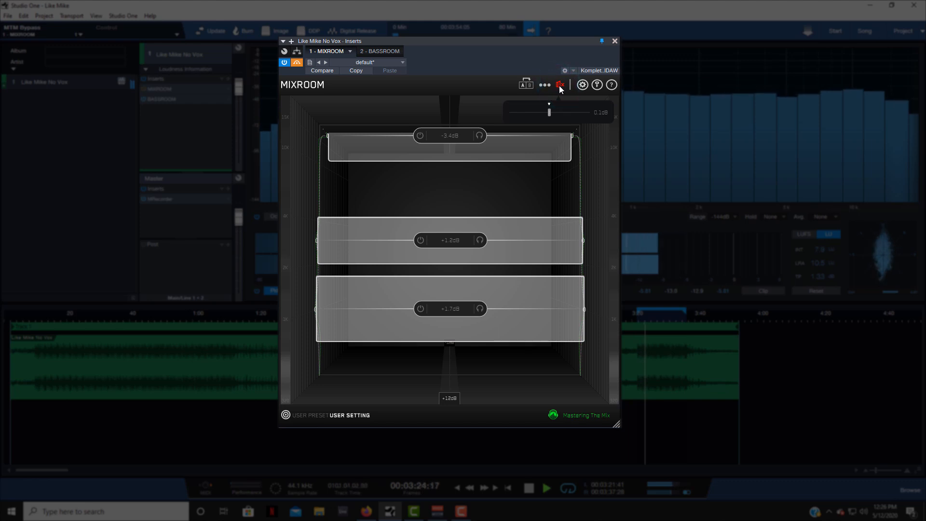
left_click(560, 86)
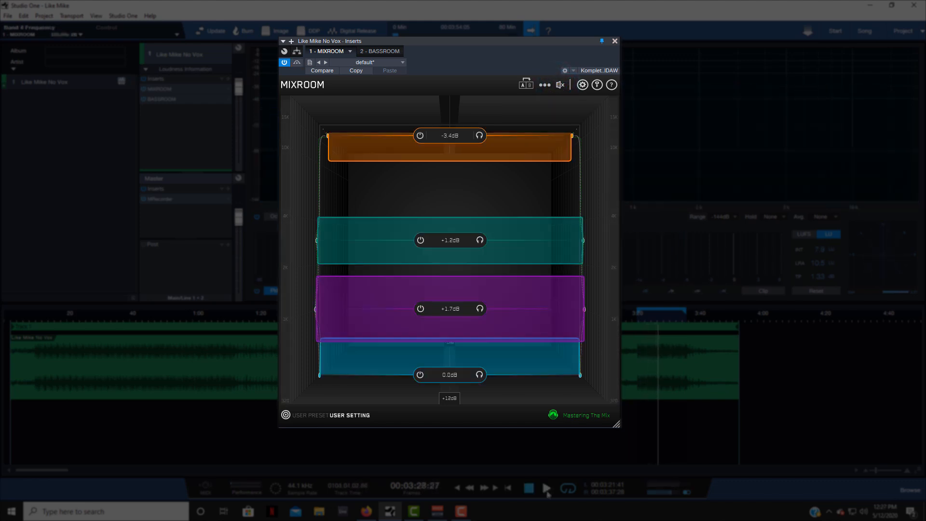
- Start playback, lower MIXROOM's blue low band to -1.0 dB and set its Q to 1.4
left_click(546, 489)
mouse_move(508, 361)
left_mouse_down()
mouse_move(509, 341)
mouse_move(504, 366)
left_mouse_up()
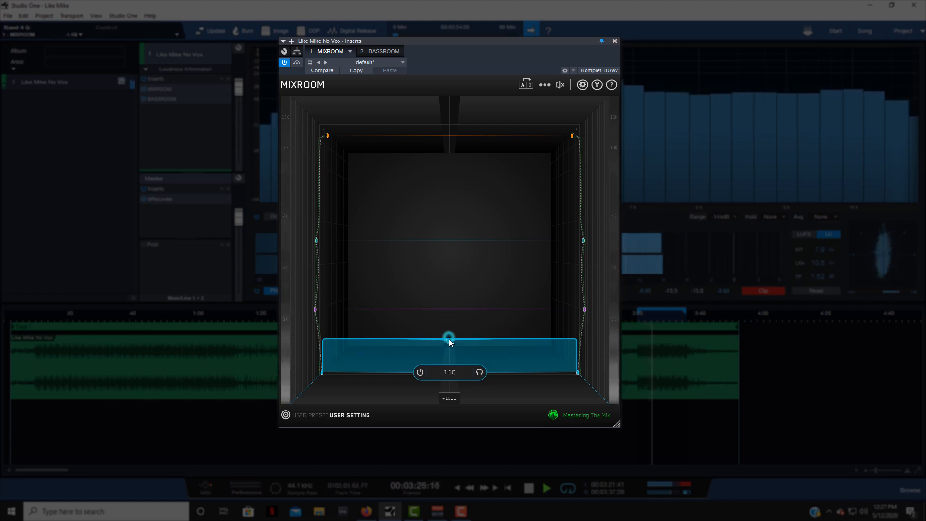
left_click_drag(449, 340, 450, 344)
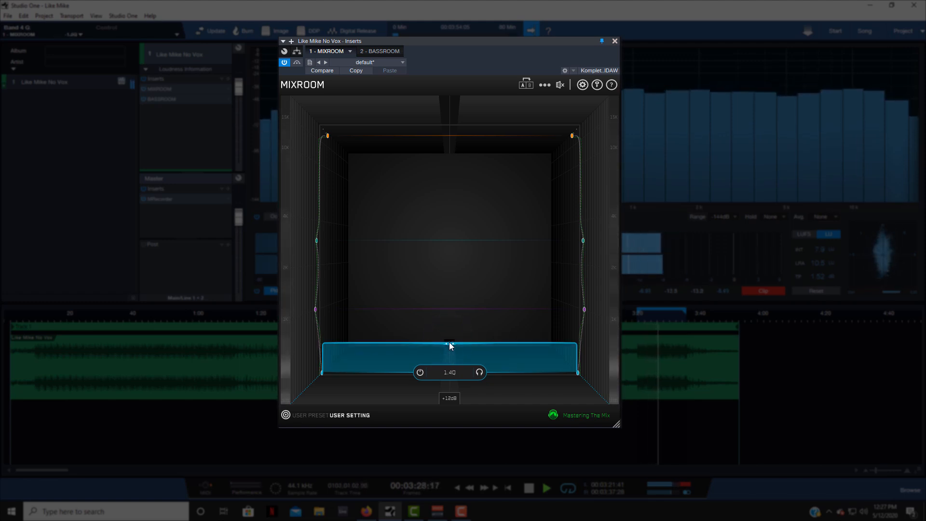
- Toggle MIXROOM's bypass on and off repeatedly during playback to compare the song with and without the adjusted EQ
left_click(559, 87)
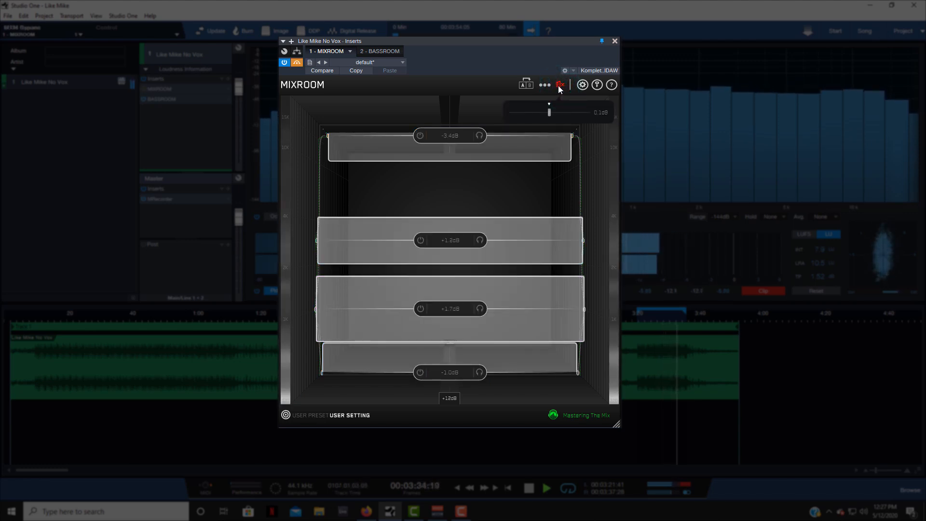
left_click(560, 87)
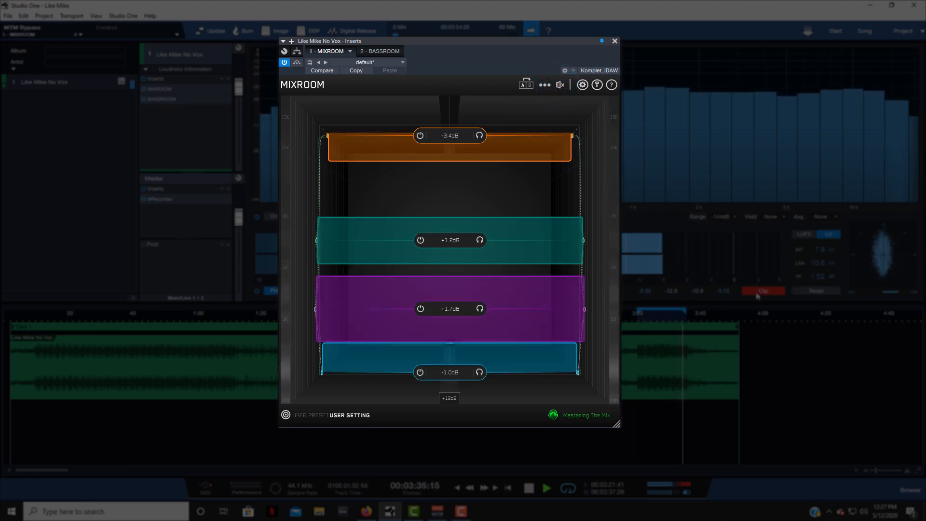
mouse_move(559, 87)
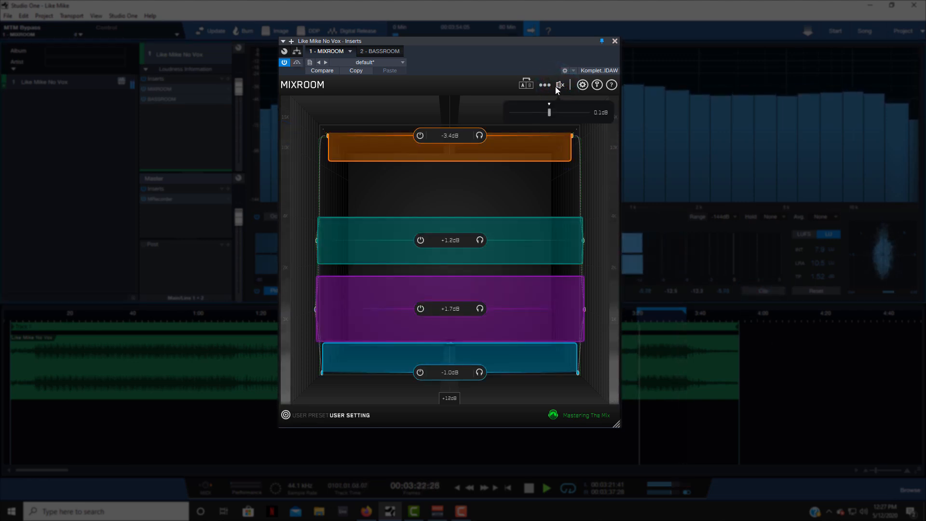
left_click(558, 86)
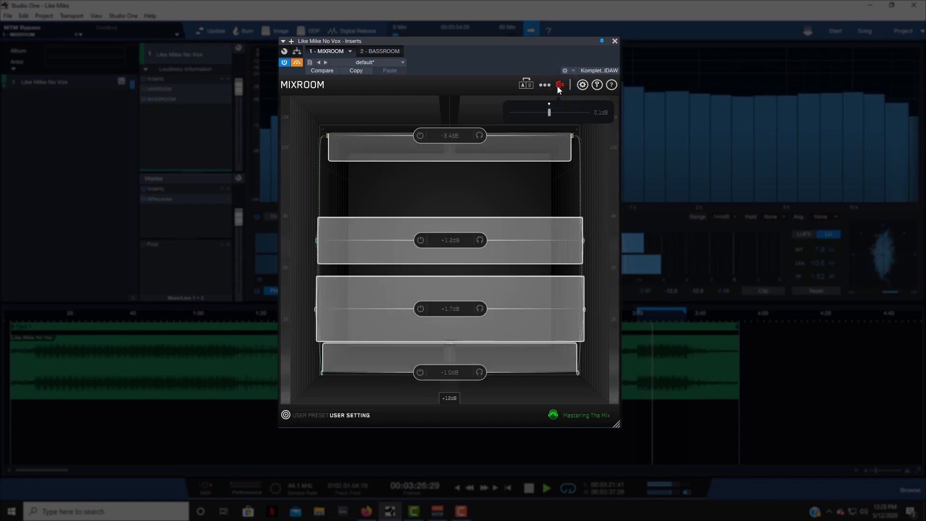
left_click(558, 86)
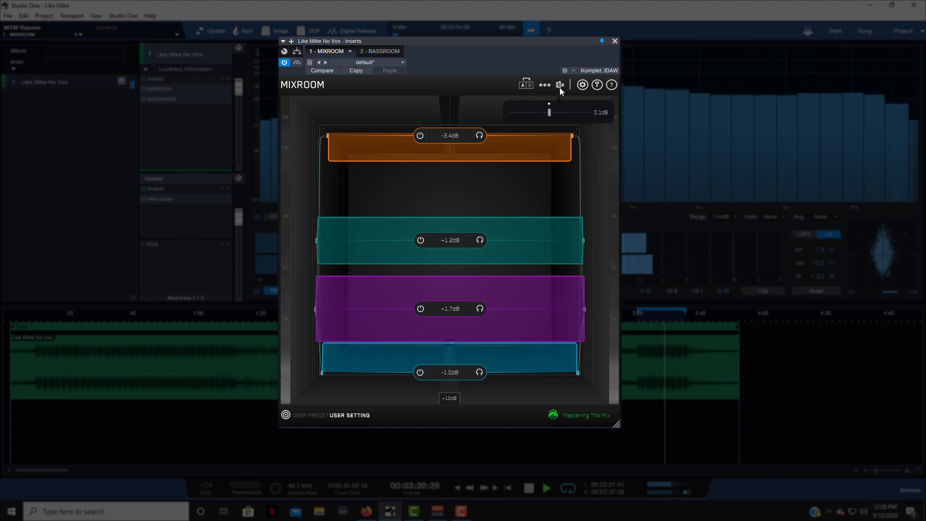
left_click(560, 87)
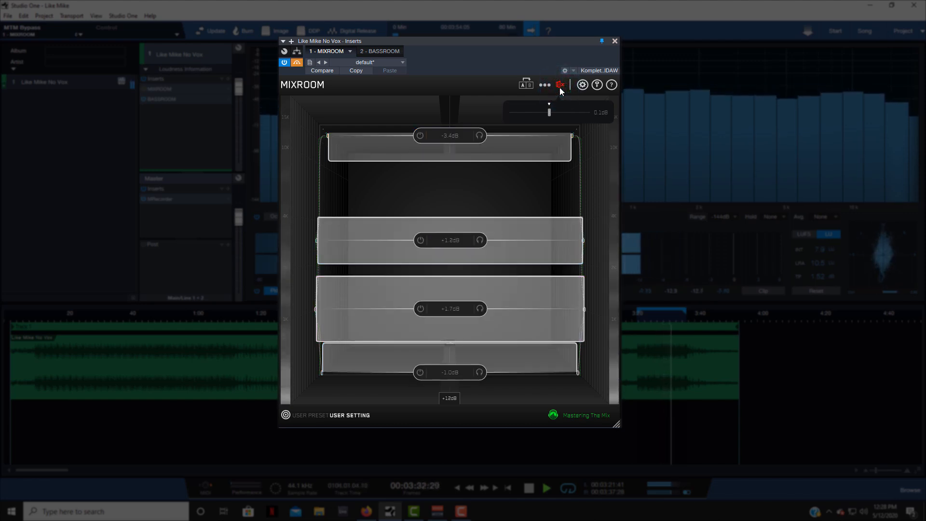
left_click(560, 88)
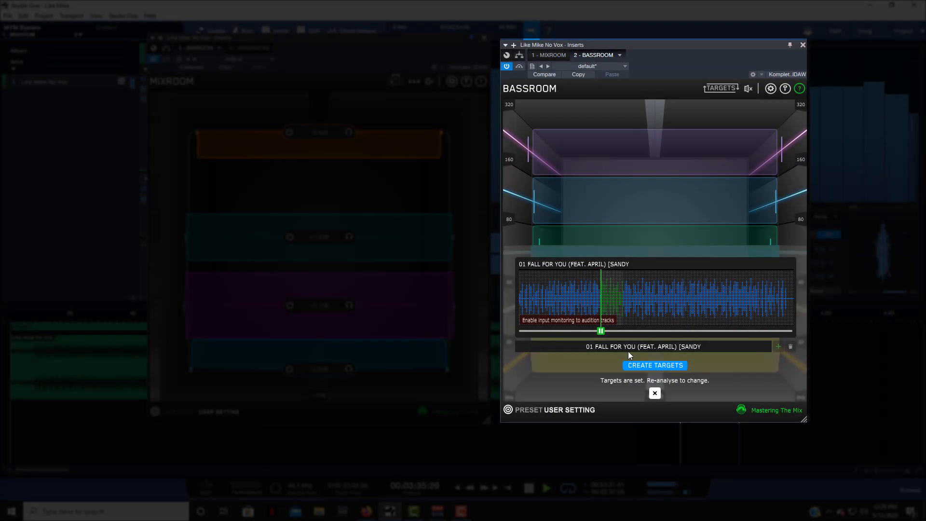
- Create BASSROOM targets from the loaded reference track during playback and close the target settings
left_click(652, 366)
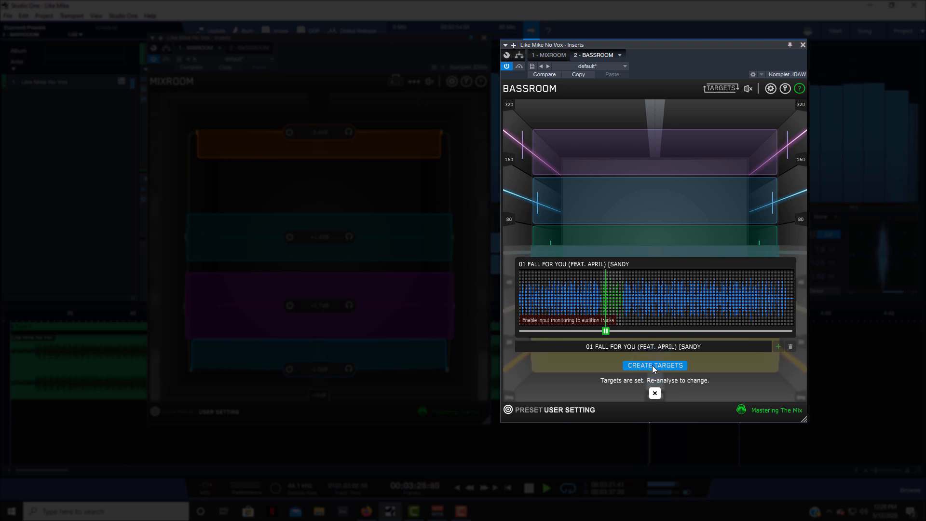
left_click(655, 394)
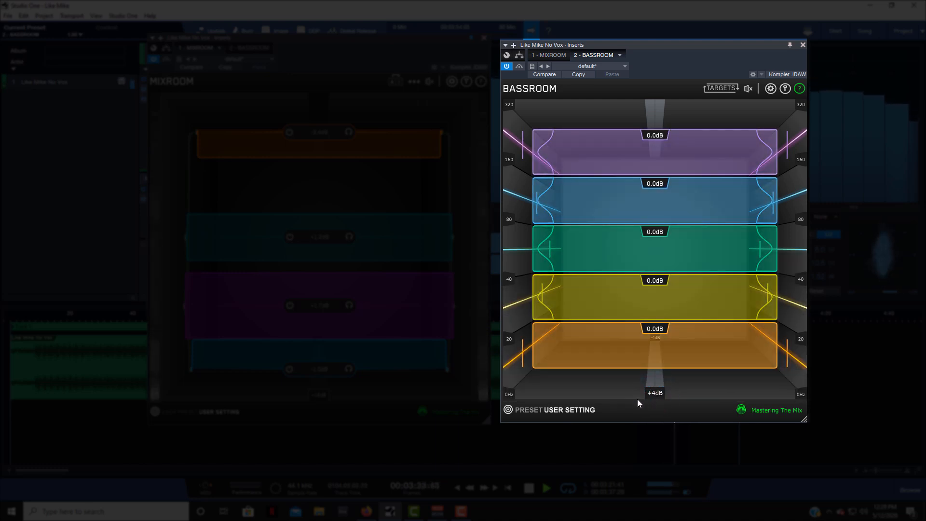
- Set BASSROOM's band gains to +1.4 dB at 0–20 Hz, -1.1 dB at 20–40 Hz, -0.3 dB at 80–160 Hz and +1.5 dB at 160–320 Hz
left_click_drag(633, 357, 633, 341)
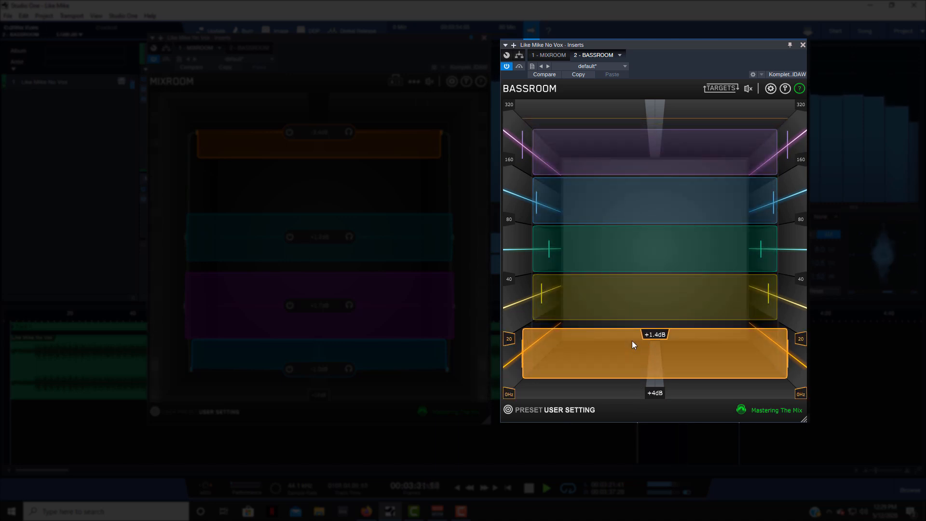
left_click_drag(629, 290, 629, 304)
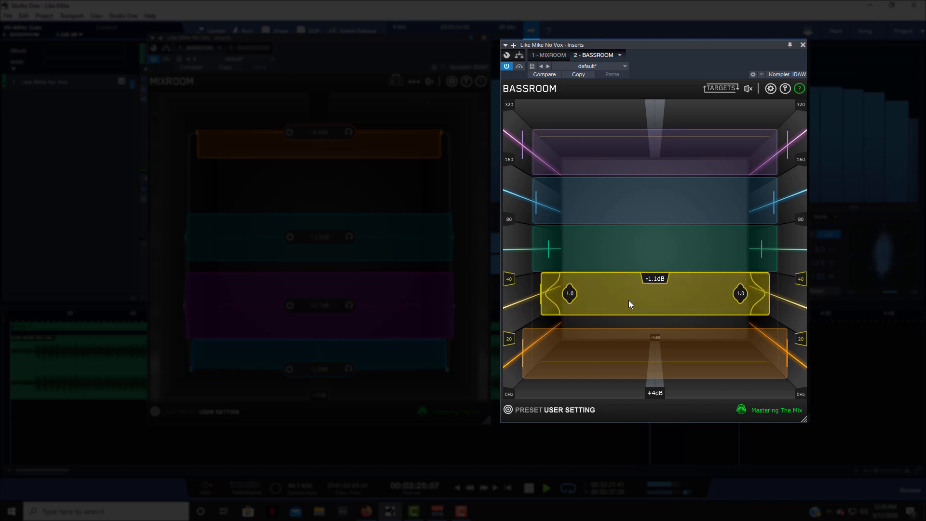
left_click_drag(617, 218, 618, 220)
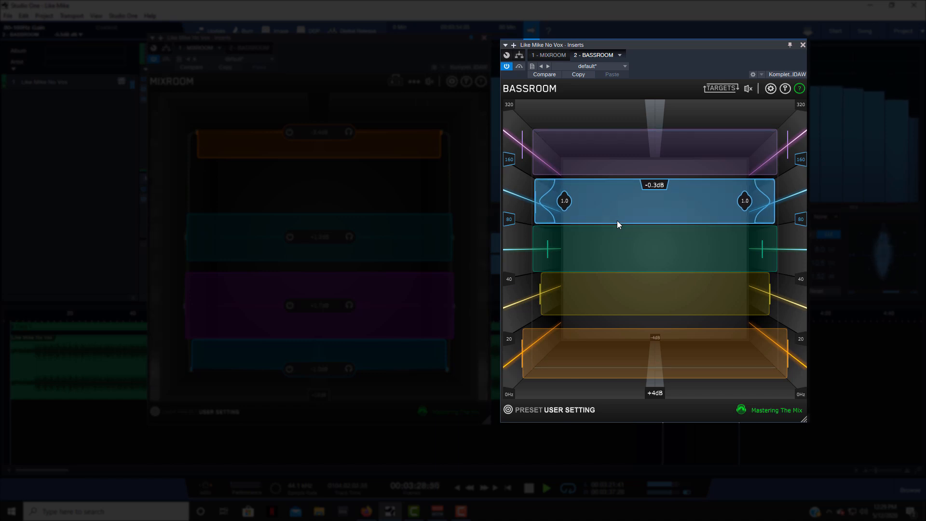
left_click_drag(606, 161, 608, 148)
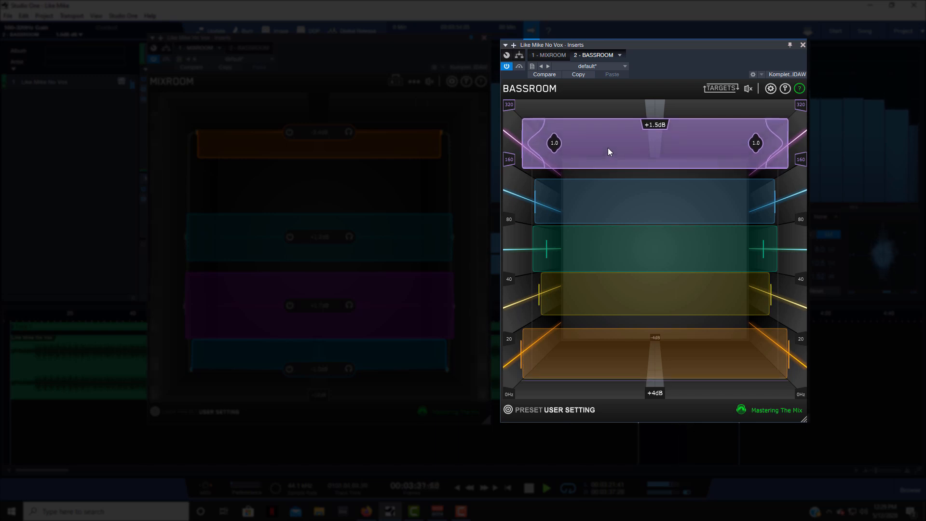
- Adjust BASSROOM's 0–20 Hz band to +1.5 dB, the 20–40 Hz band to -0.8 dB and the 40–80 Hz band to +0.8 dB
left_click(614, 347)
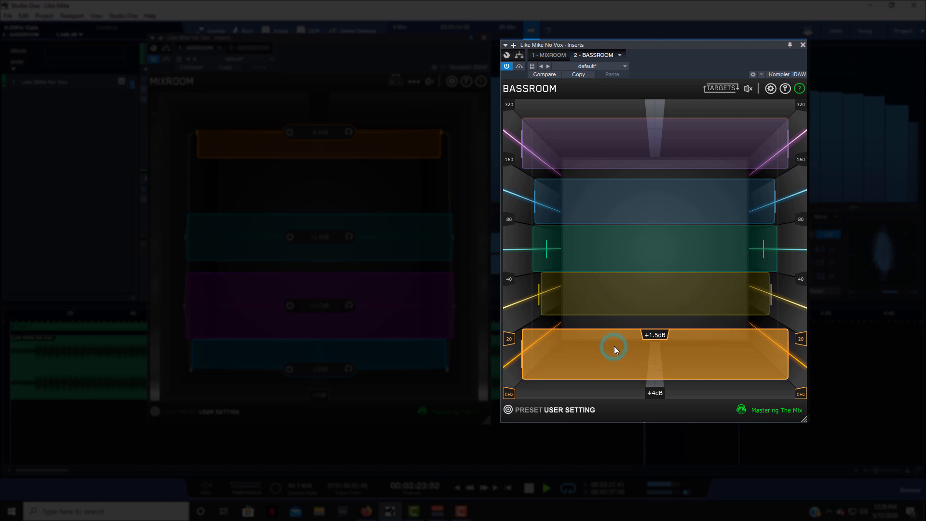
left_click(624, 296)
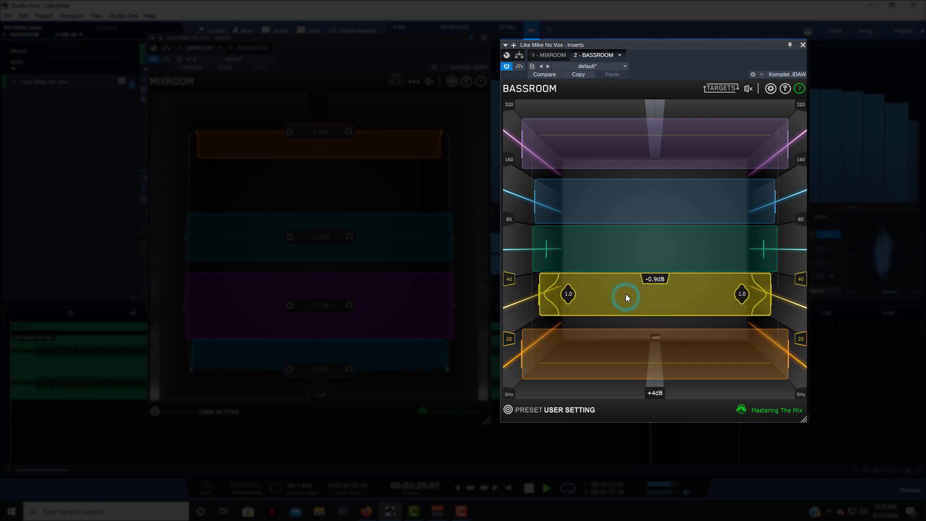
left_click_drag(626, 294, 626, 294)
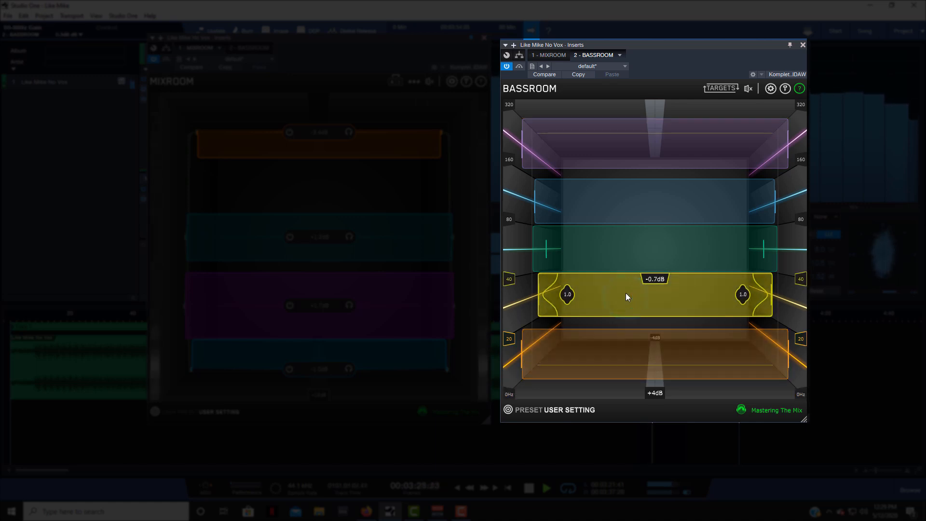
left_click(625, 261)
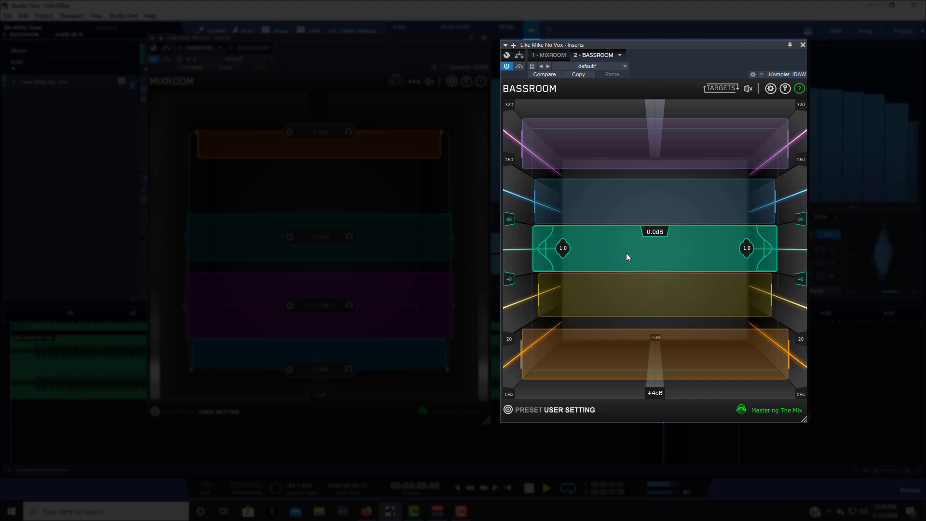
mouse_move(626, 253)
left_mouse_down()
mouse_move(629, 215)
mouse_move(627, 245)
left_mouse_up()
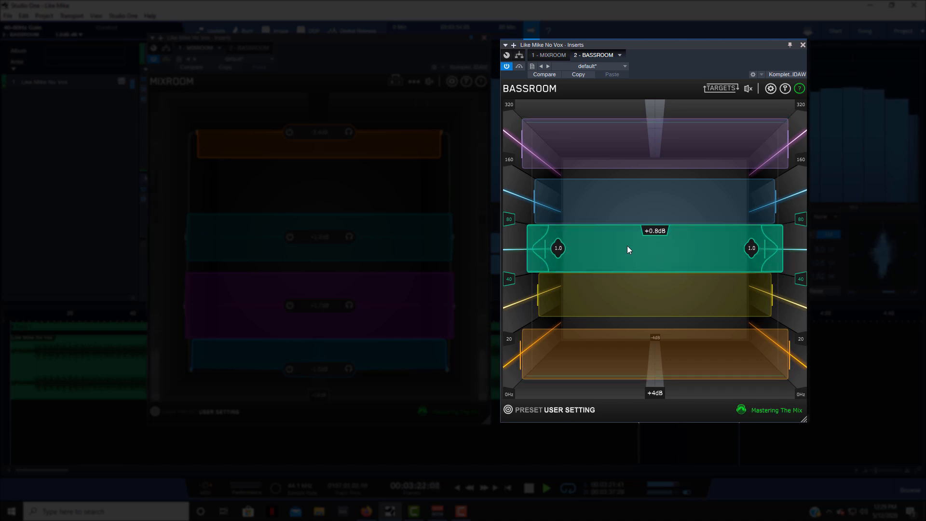
- Toggle BASSROOM's bypass during playback to compare the low end with and without the band gains
left_click(749, 88)
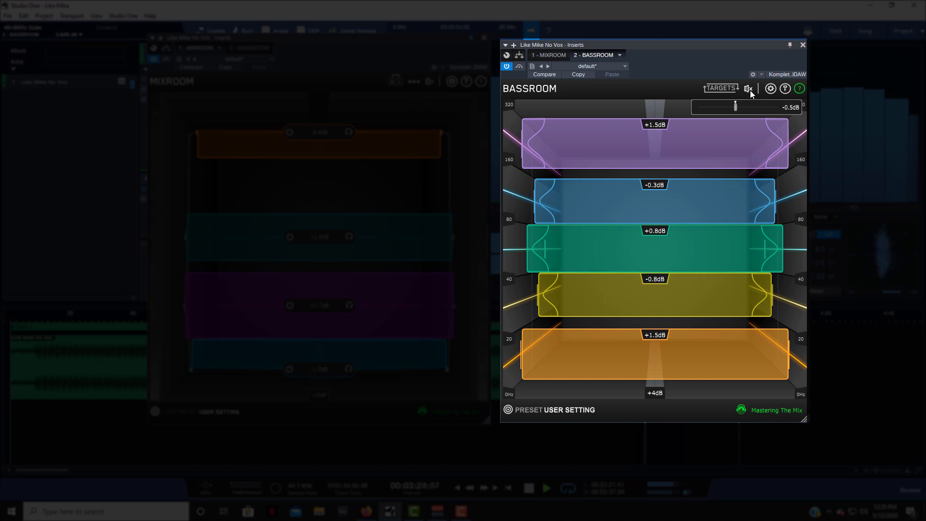
left_click(746, 88)
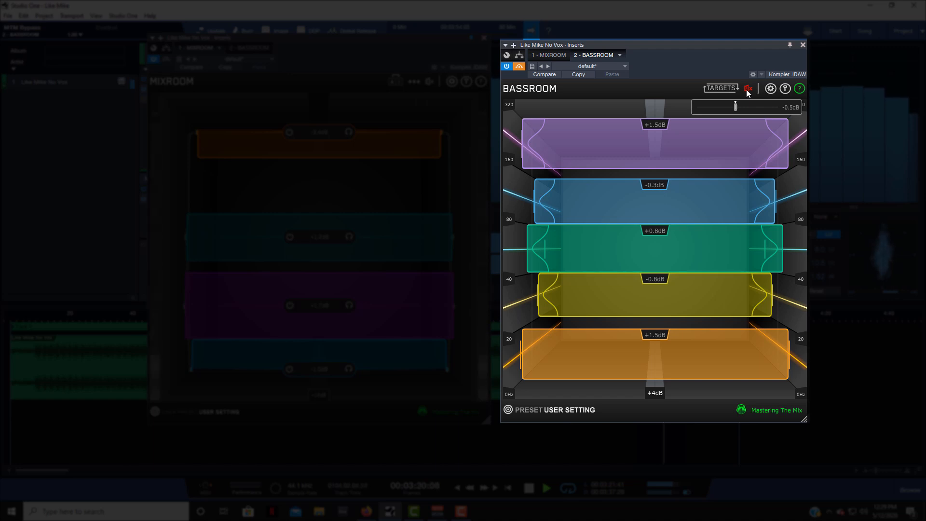
left_click(746, 89)
- Set BASSROOM's 20–40 Hz band to -0.6 dB, the 80–160 Hz band to 0.0 dB and the 160–320 Hz band to +1.6 dB
left_click(638, 294)
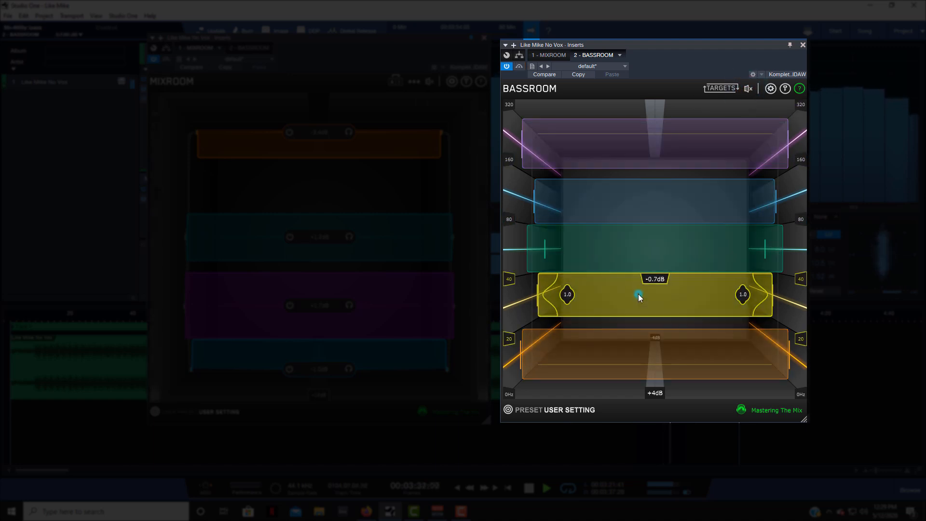
left_click_drag(638, 293, 638, 292)
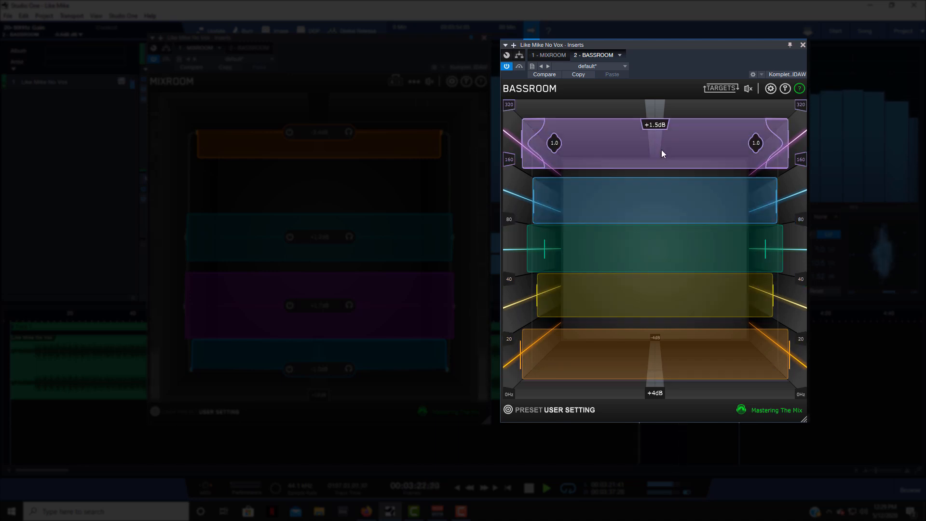
left_click_drag(661, 149, 661, 149)
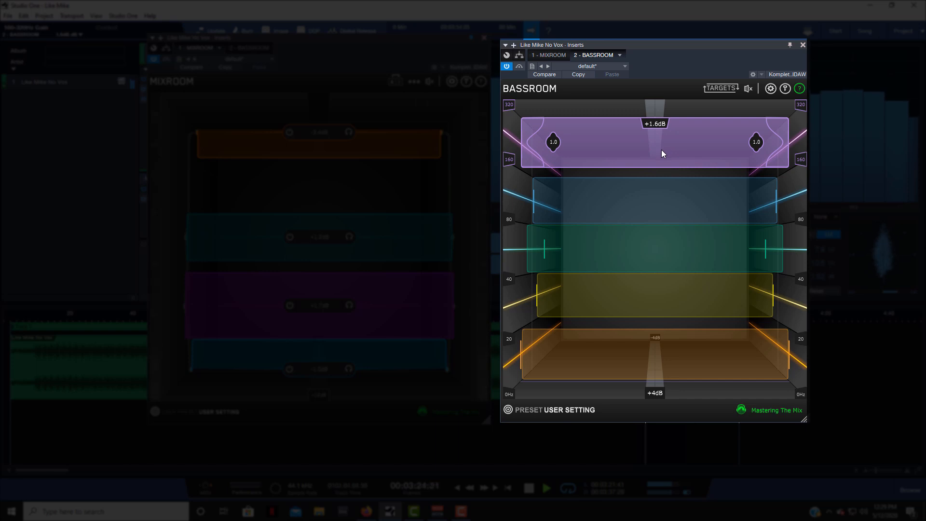
left_click(662, 148)
left_click(661, 148)
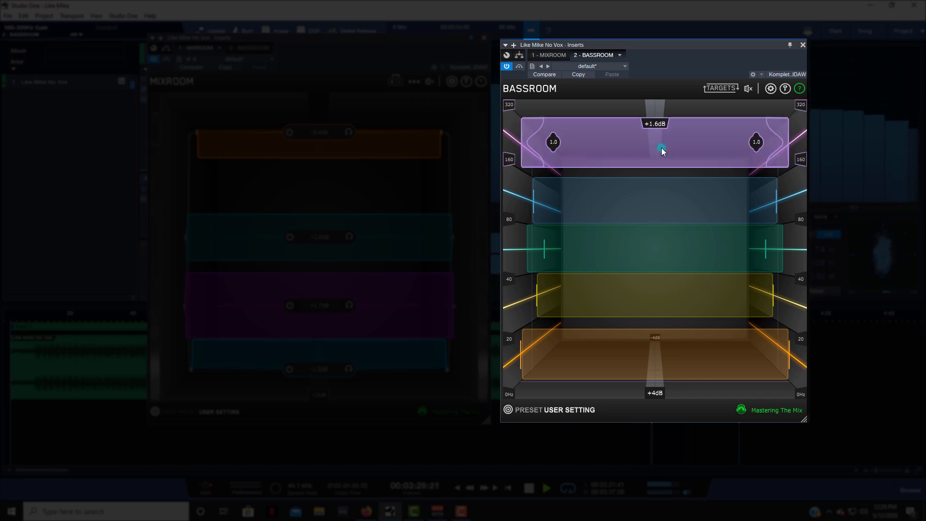
- Bypass and re-enable BASSROOM during playback to compare the refined bass bands with the unprocessed song
left_click(747, 90)
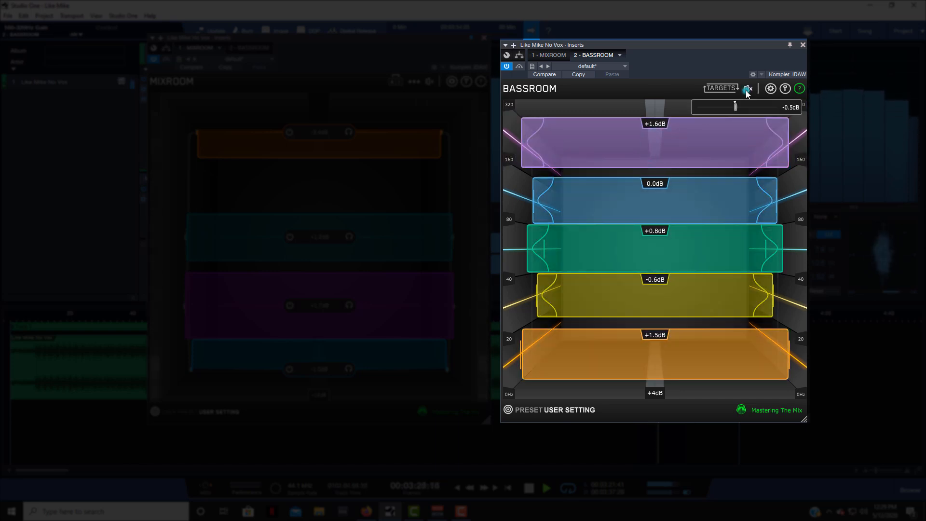
left_click(747, 89)
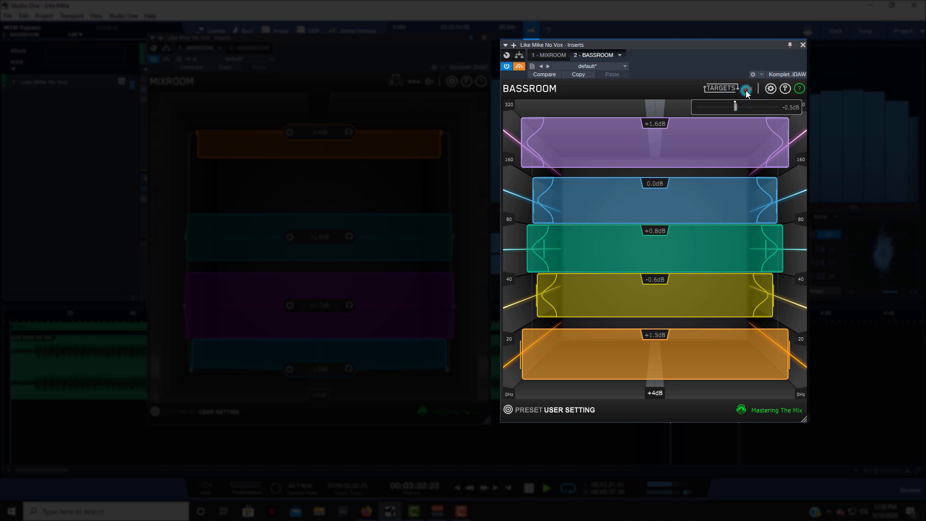
left_click(747, 90)
- Lower BASSROOM's 160–320 Hz band to +1.0 dB and toggle the bypass to compare the result
left_click_drag(657, 143, 655, 147)
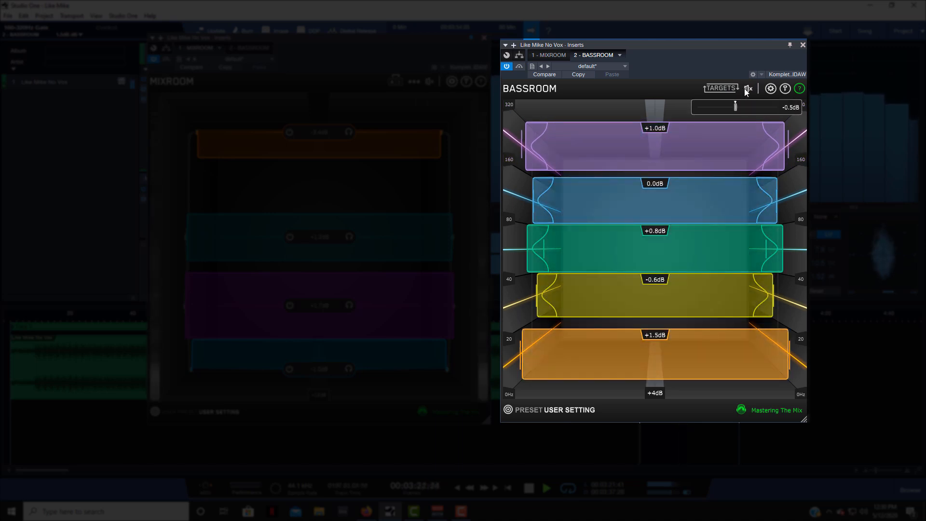
left_click(745, 90)
left_click(745, 90)
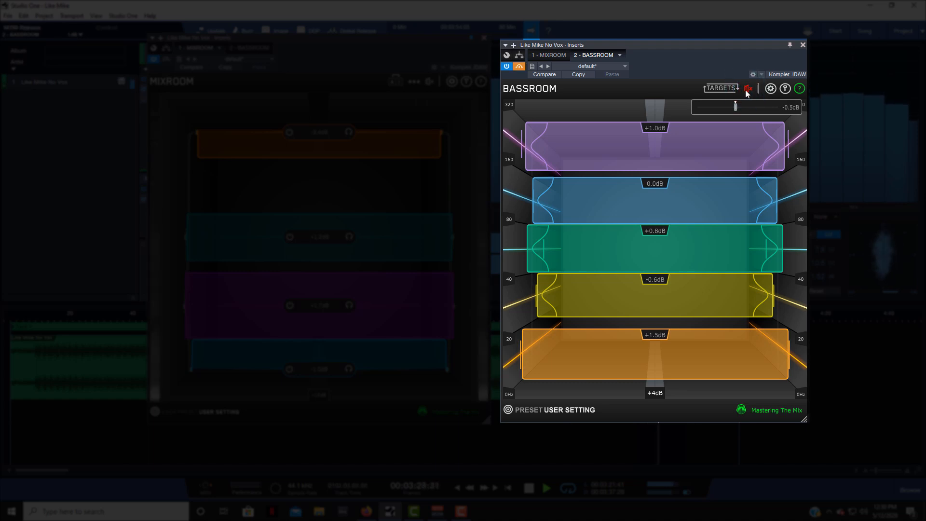
left_click(745, 90)
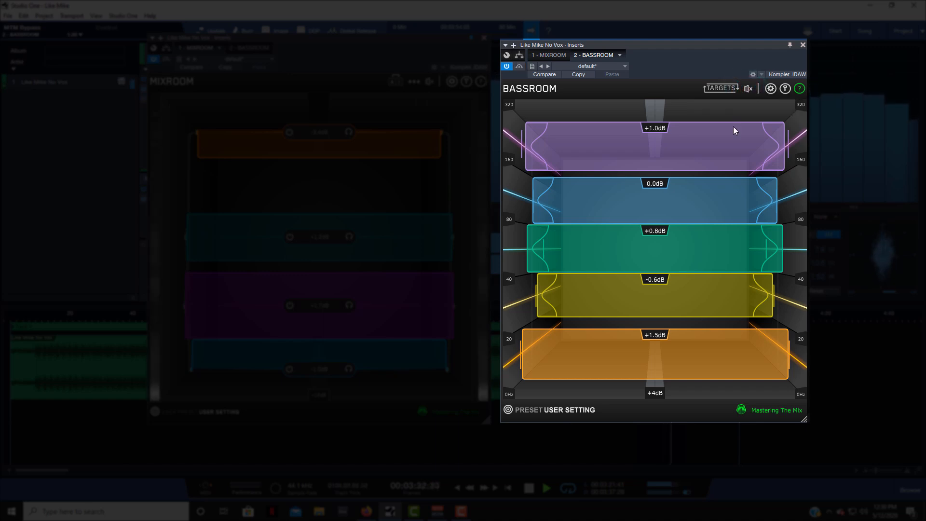
- Set BASSROOM's 80–160 Hz band to -0.4 dB and its output gain to -0.1 dB
left_click(669, 201)
left_click(670, 201)
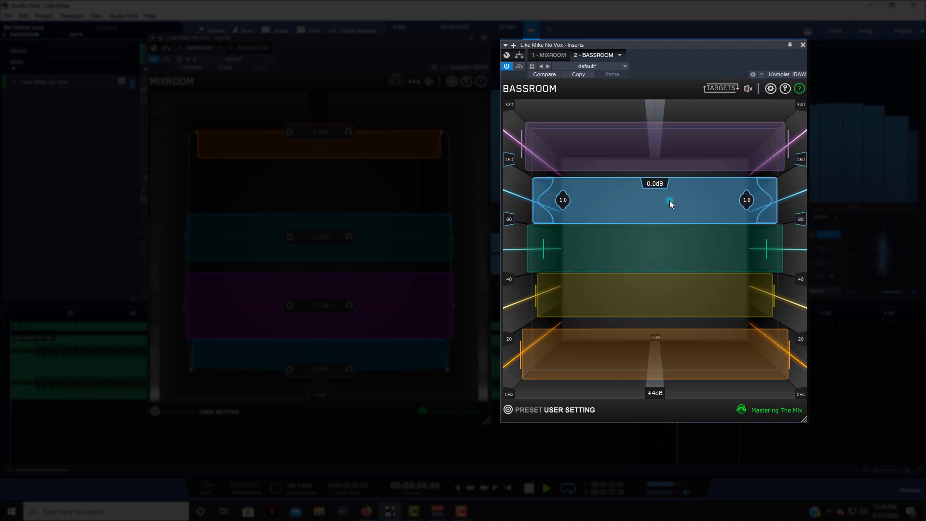
mouse_move(670, 204)
left_mouse_down()
mouse_move(671, 172)
mouse_move(669, 215)
mouse_move(669, 208)
left_mouse_up()
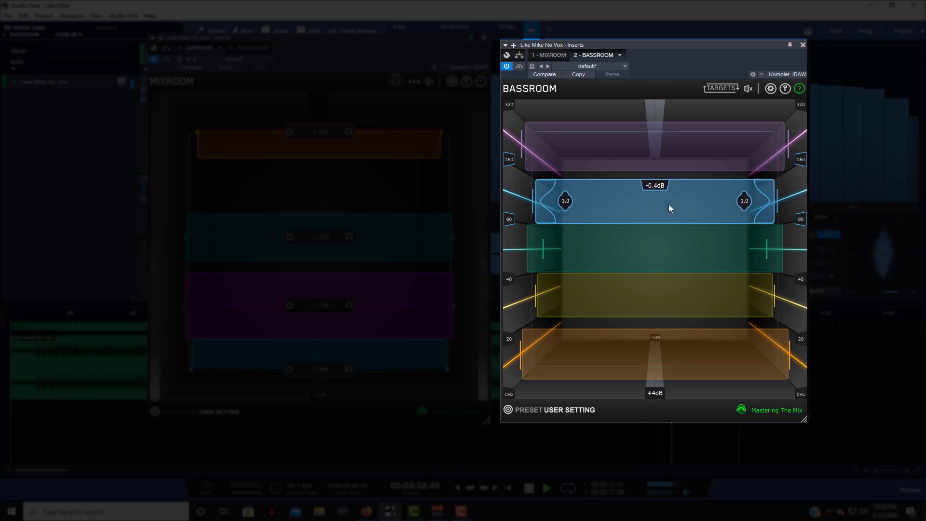
mouse_move(745, 90)
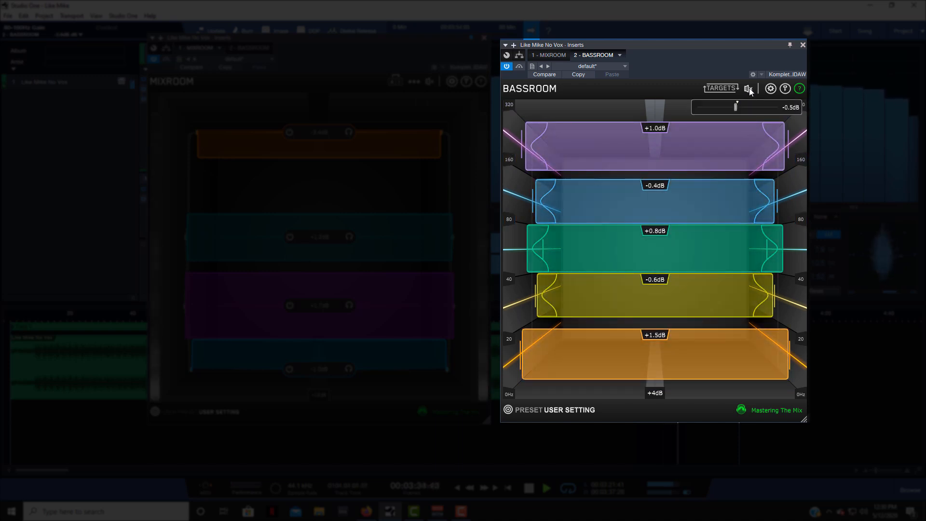
left_click_drag(737, 108, 737, 108)
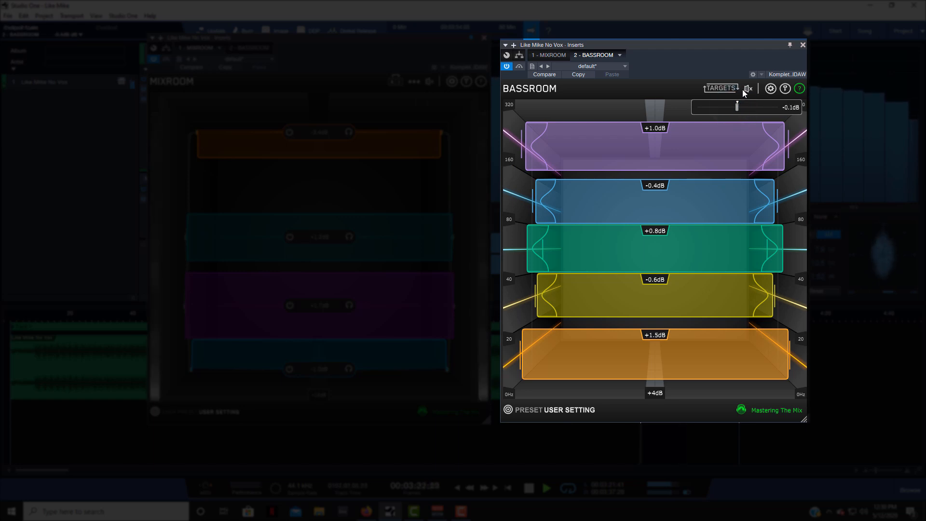
- Bypass and re-enable BASSROOM twice during playback to compare the adjusted bass bands with the unprocessed signal
left_click(748, 89)
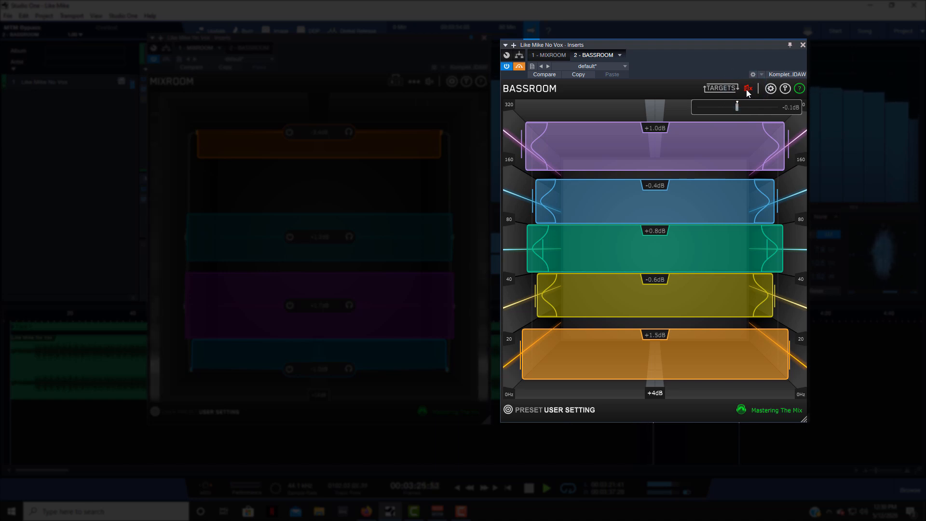
left_click(748, 90)
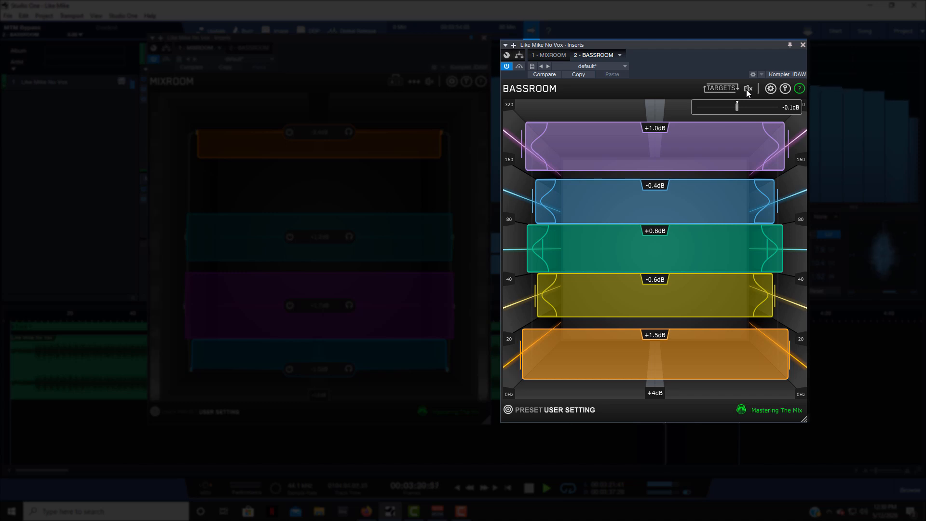
left_click(747, 90)
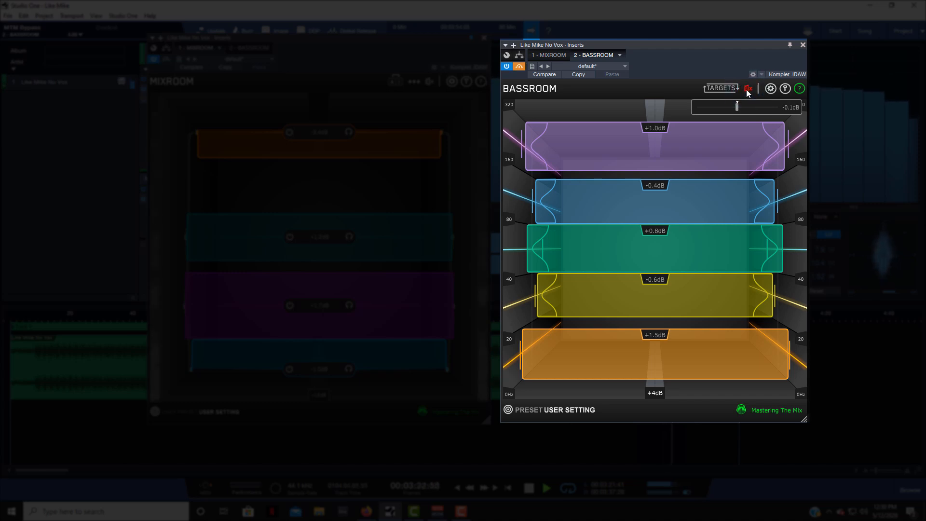
left_click(747, 89)
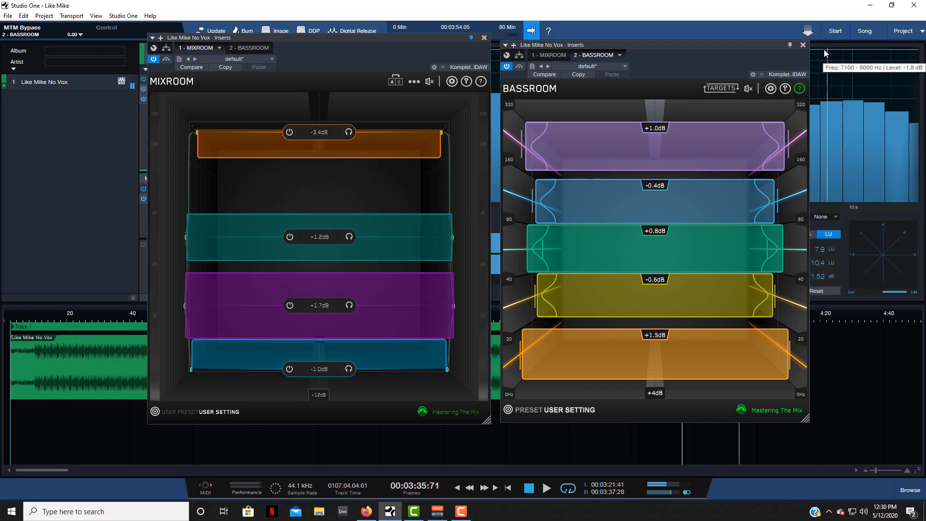
- Close the BASSROOM and MIXROOM windows and play the song from near its beginning
left_click(803, 45)
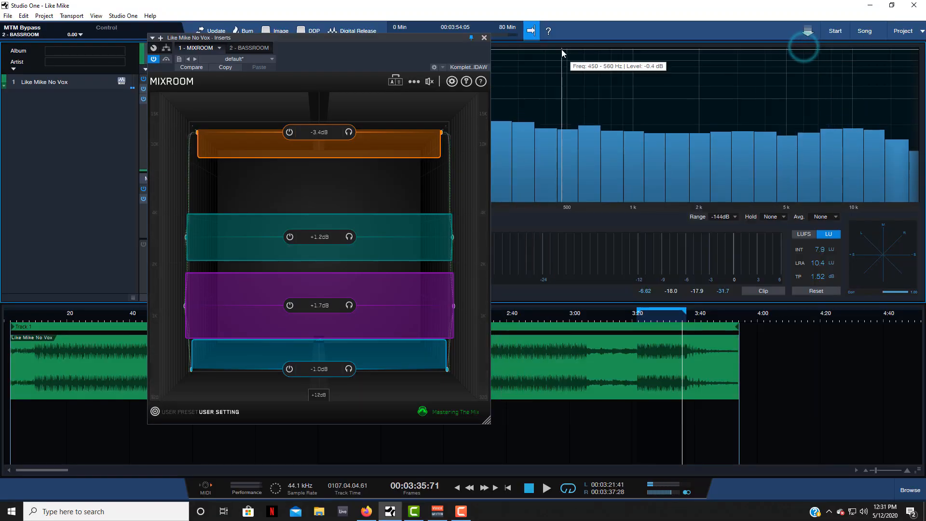
left_click(482, 39)
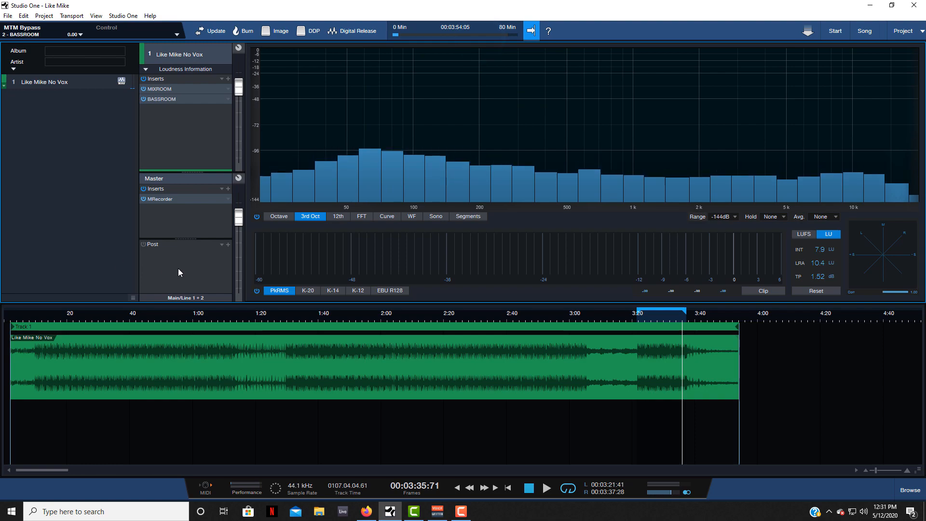
left_click(34, 319)
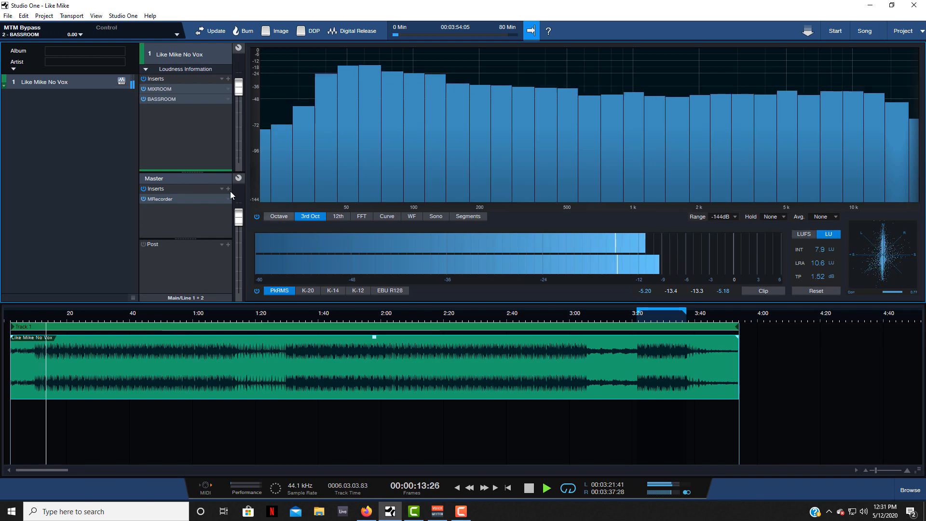
- Bypass and re-enable all of the track's inserts repeatedly during playback to compare the master with the original mix
left_click(144, 79)
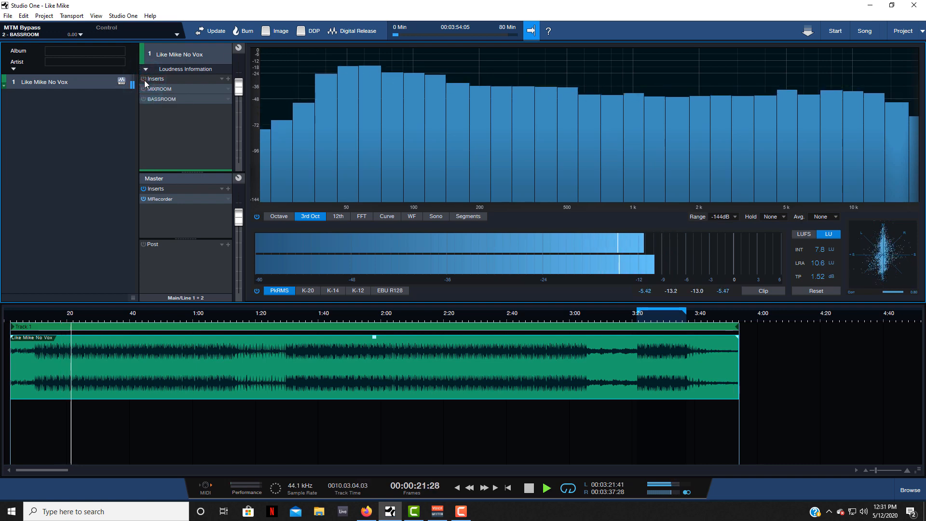
left_click(145, 80)
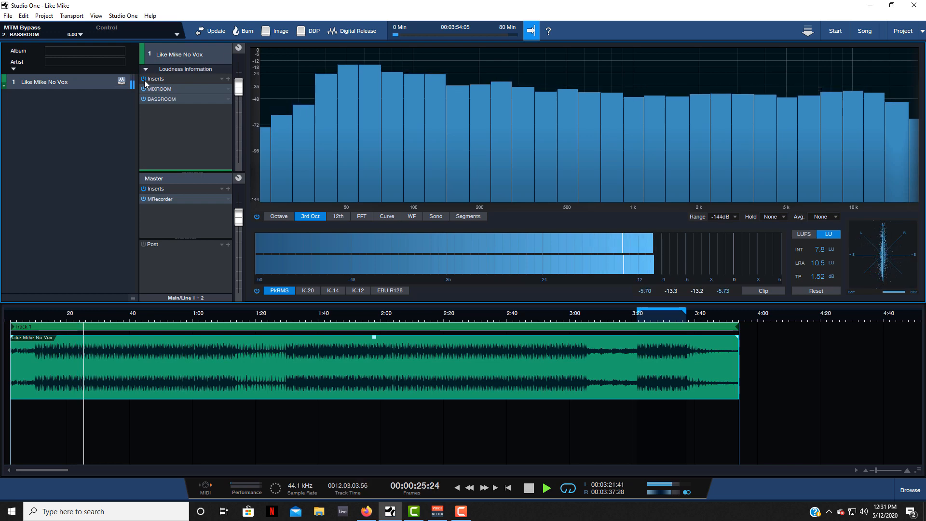
left_click(144, 80)
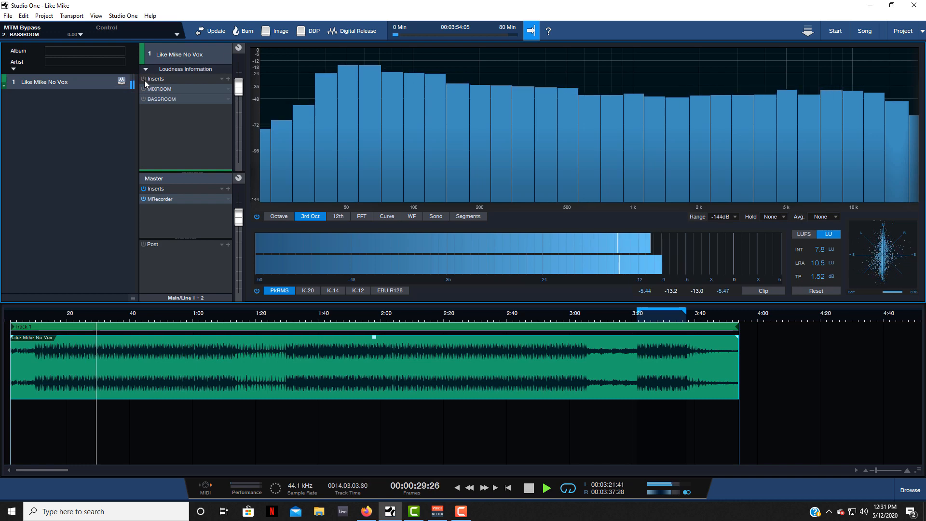
left_click(144, 80)
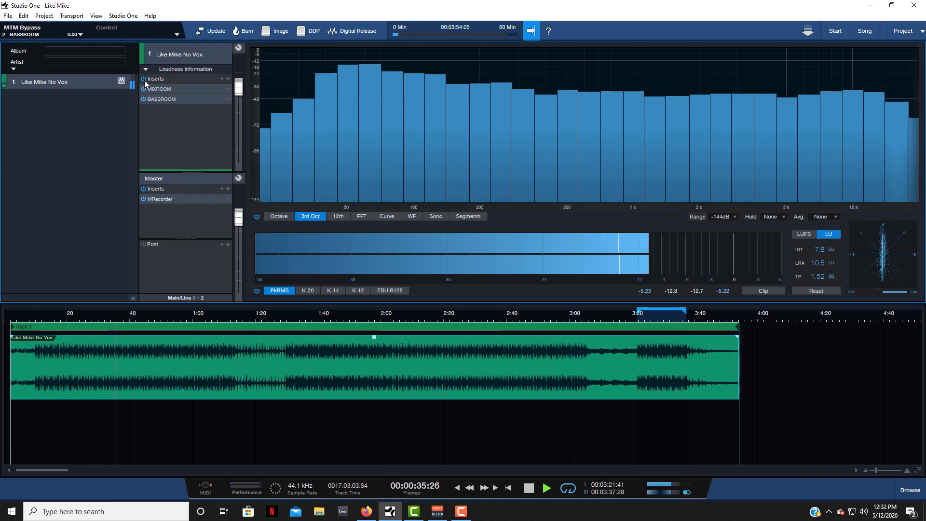
left_click(144, 80)
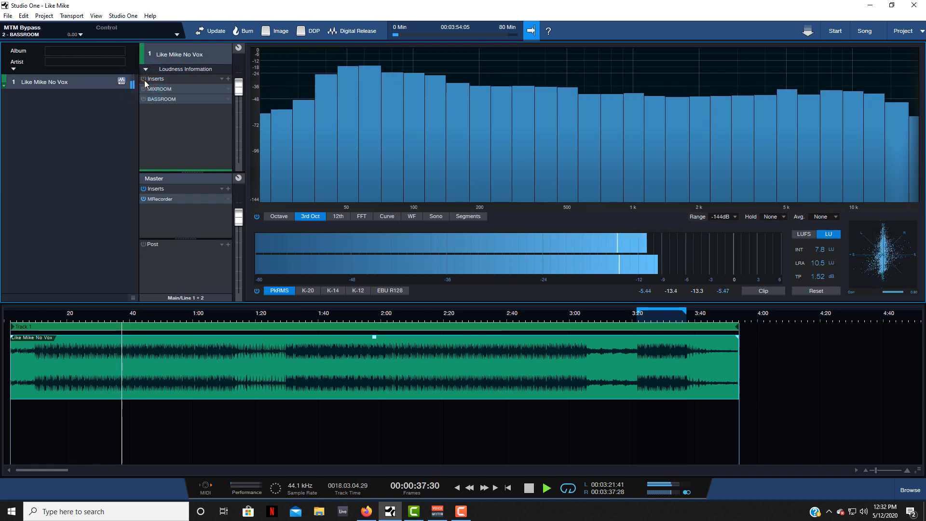
left_click(143, 80)
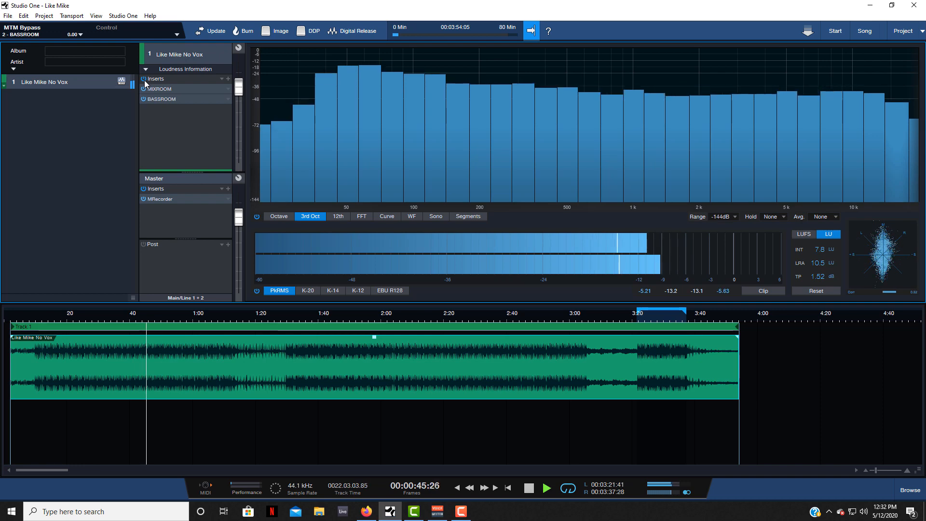
left_click(145, 80)
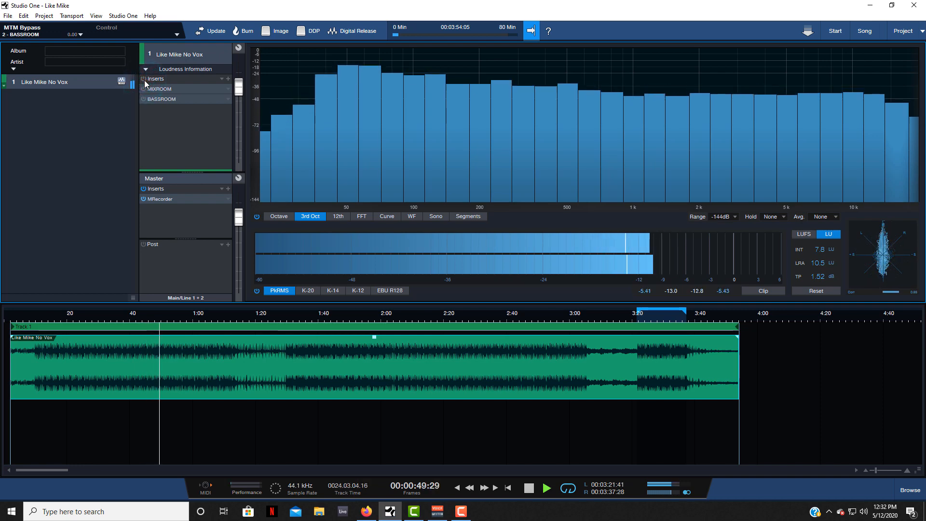
left_click(143, 80)
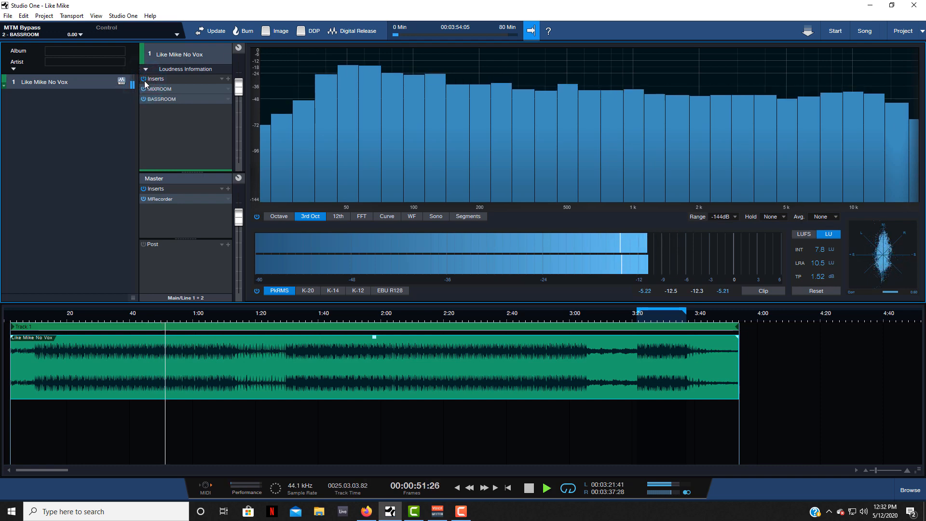
- Open MIXROOM and set its lowest band (Band 4) to a gain of -2.2 dB and a Q of 1.9
double_click(180, 90)
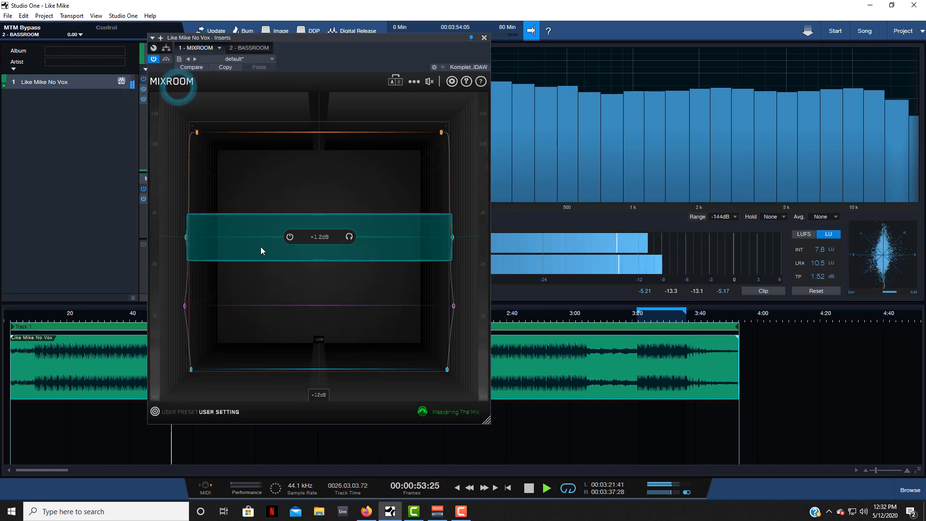
left_click(250, 354)
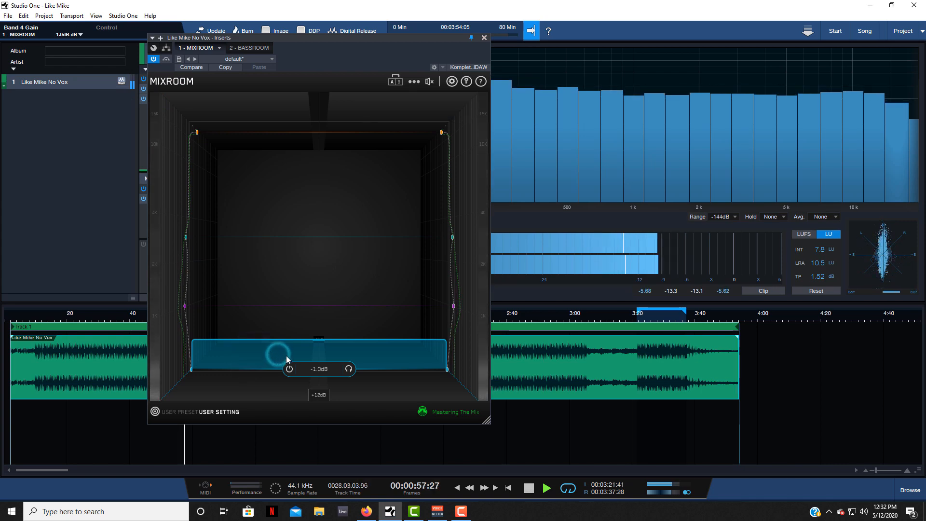
left_click_drag(302, 347, 271, 363)
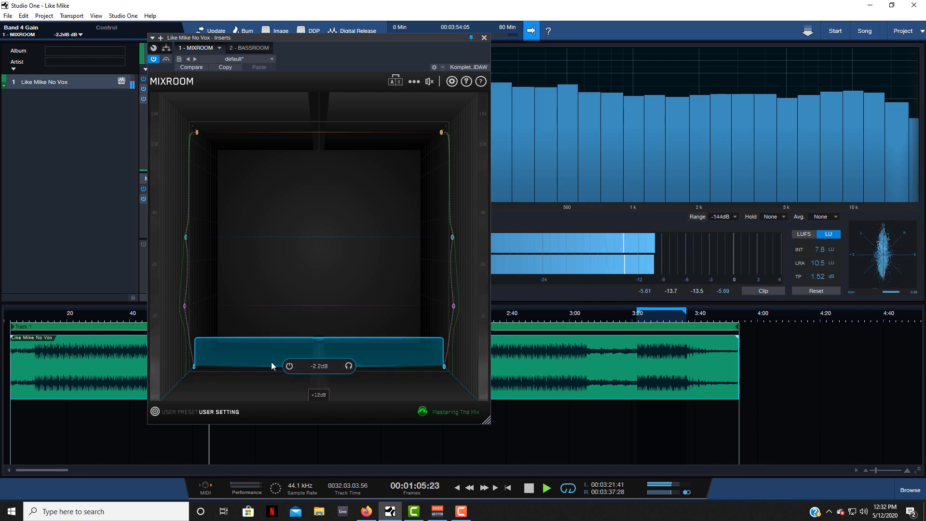
left_click_drag(314, 341, 319, 344)
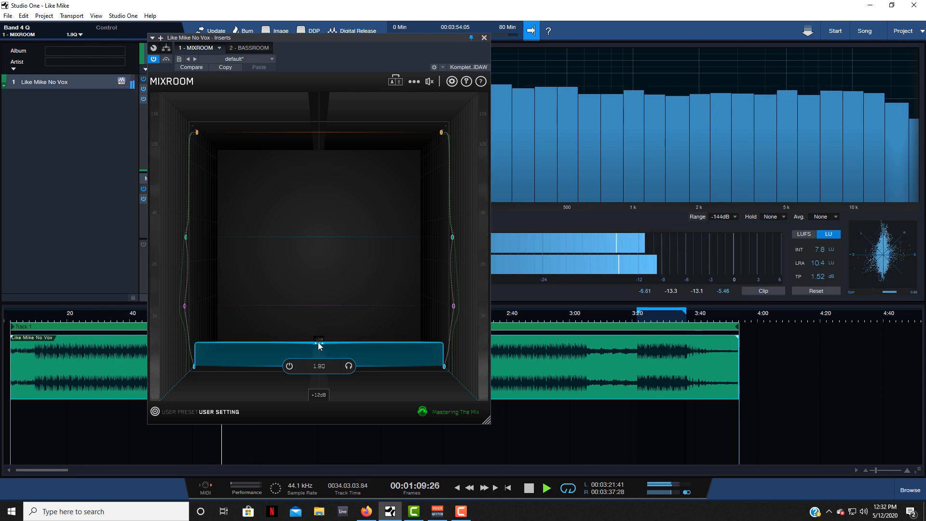
- Bypass and re-enable MIXROOM's +1.7 dB band, followed by its lowest band, to hear what each contributes
left_click(261, 316)
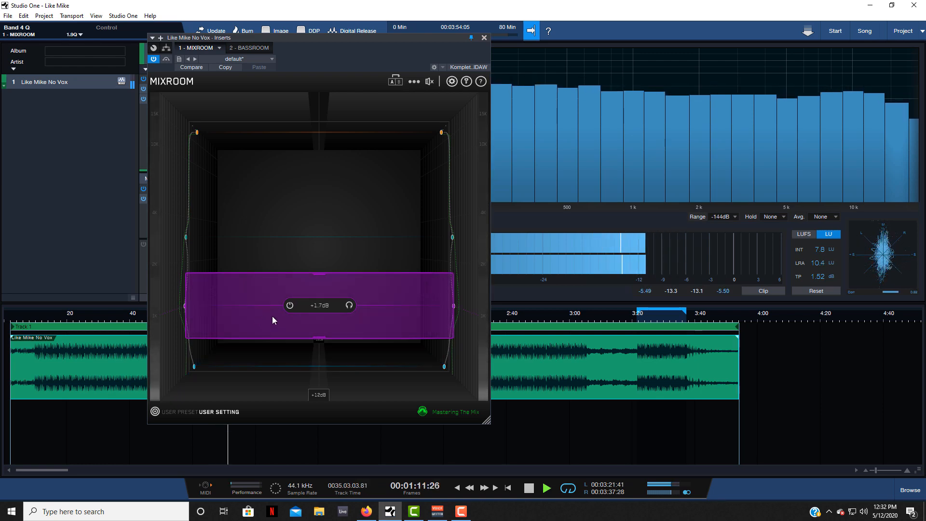
left_click(290, 305)
left_click(290, 305)
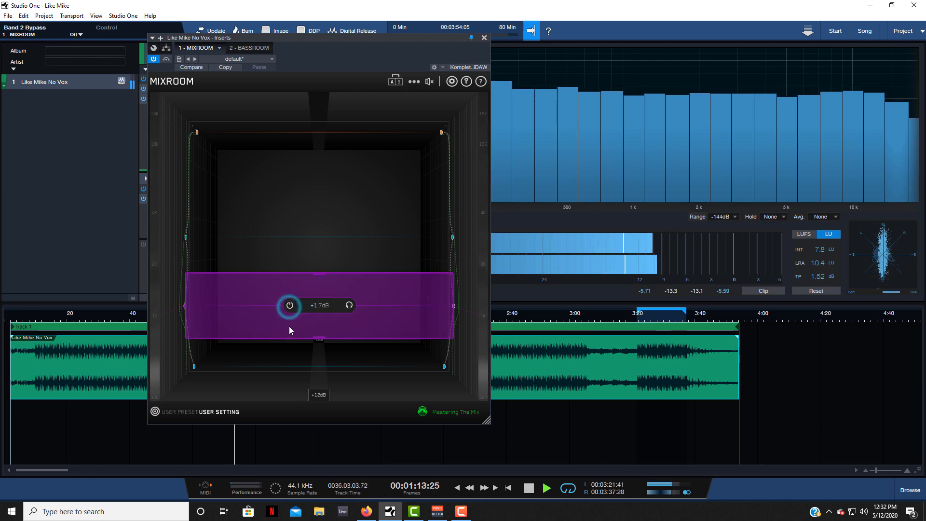
left_click(285, 359)
left_click(288, 366)
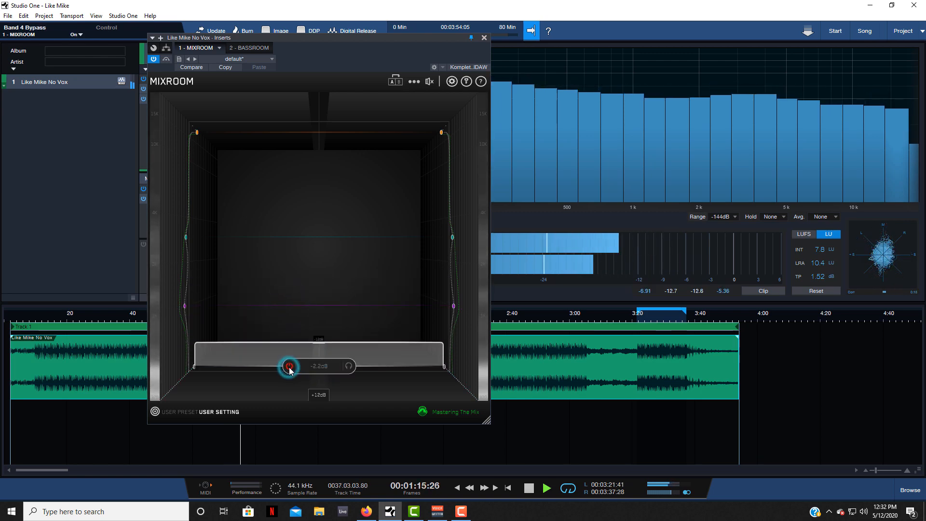
left_click(289, 367)
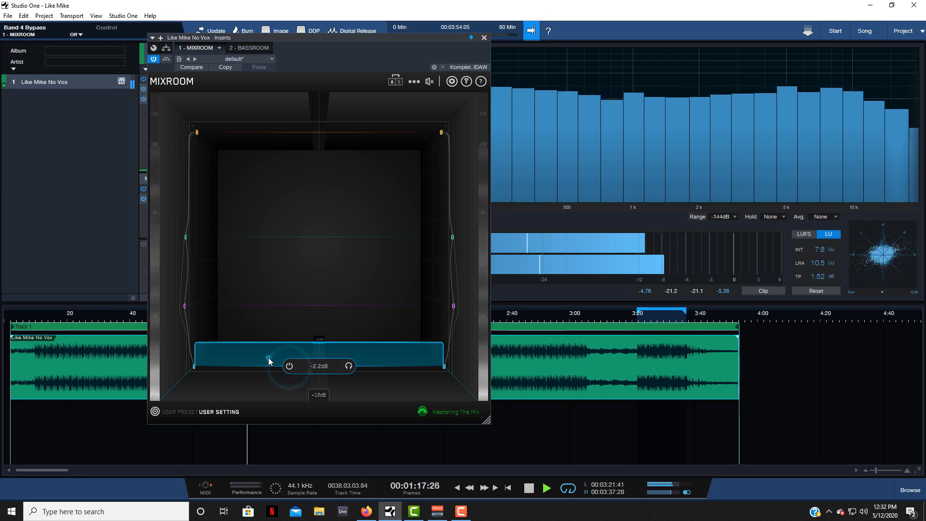
- Lower MIXROOM's lowest band gain to -3.0 dB and close the plug-in window
mouse_move(269, 358)
left_mouse_down()
mouse_move(266, 336)
mouse_move(262, 357)
left_mouse_up()
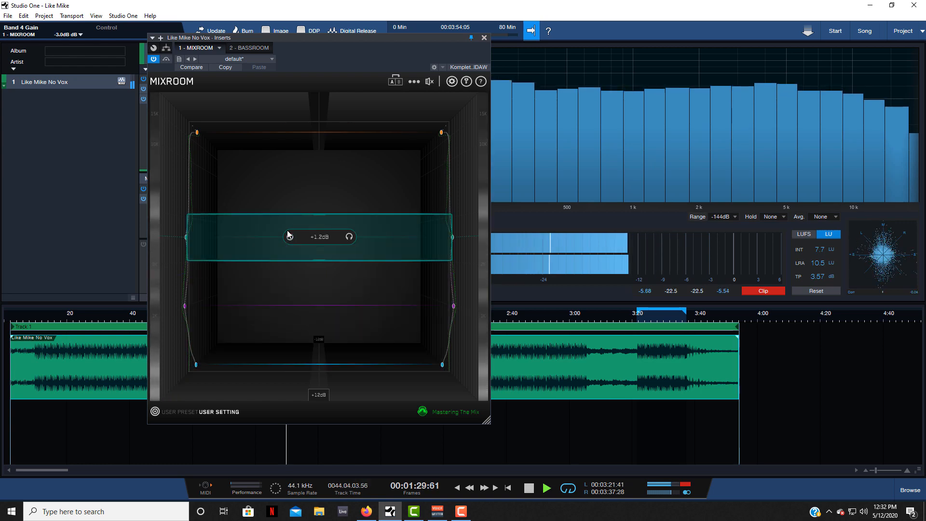
left_click(484, 37)
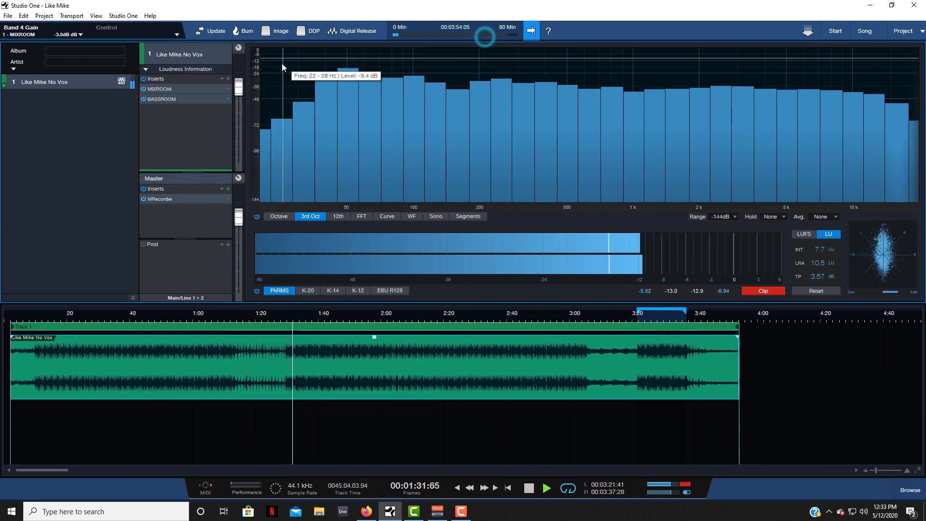
- Clear the clip indicator and repeatedly toggle the track's inserts during playback to compare the revised master with the unprocessed song
left_click(144, 79)
left_click(763, 291)
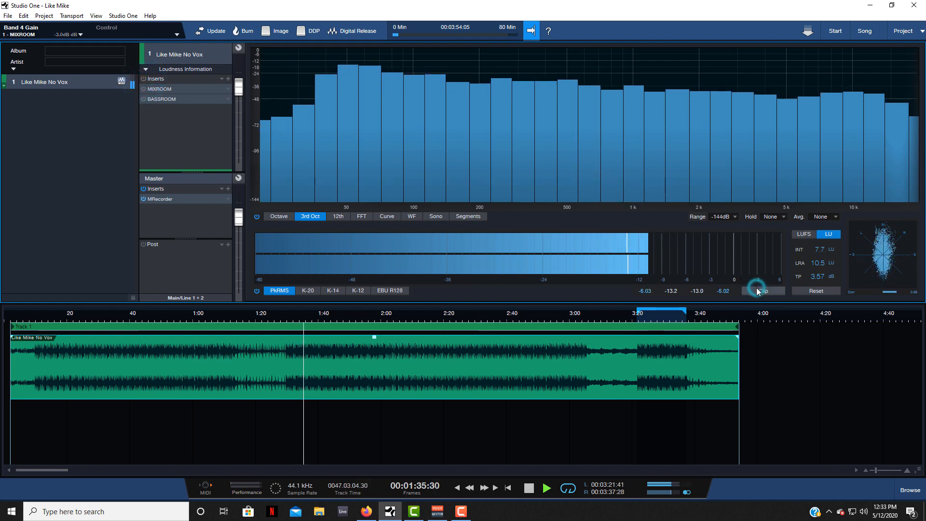
left_click(144, 79)
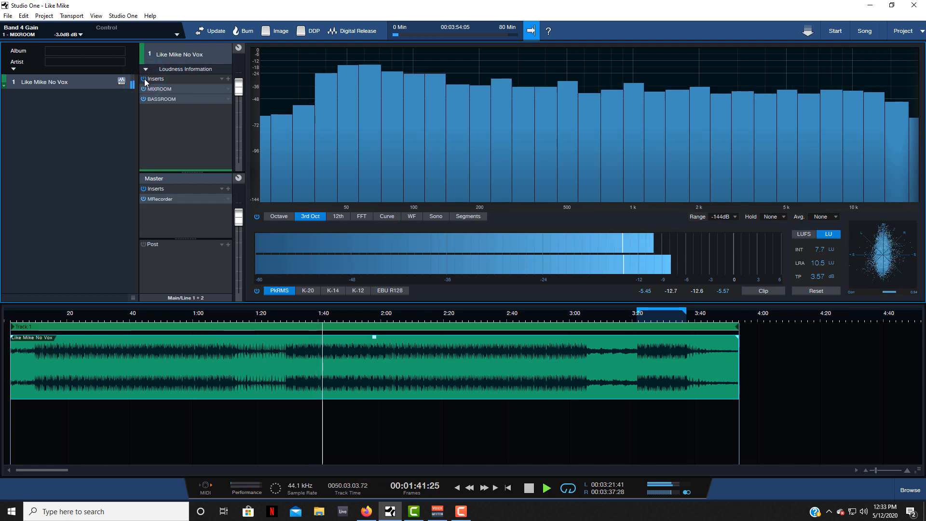
left_click(143, 79)
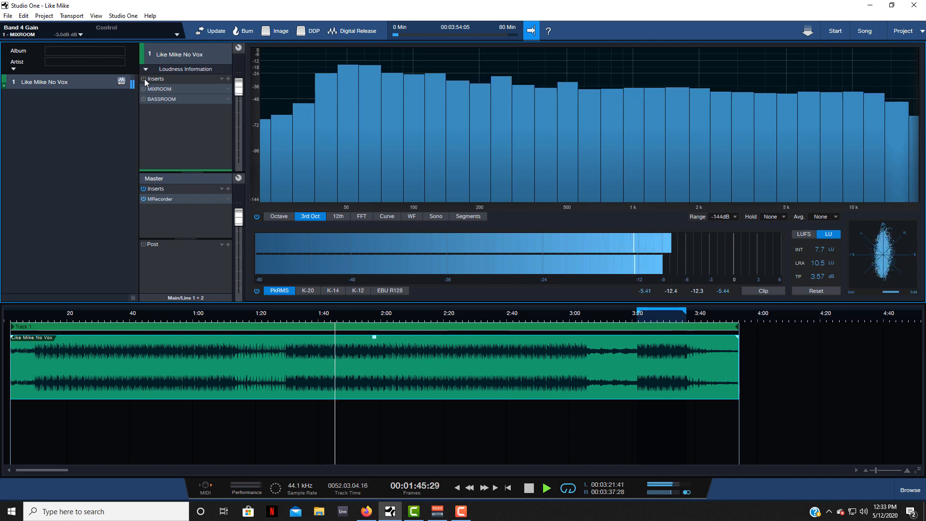
left_click(144, 79)
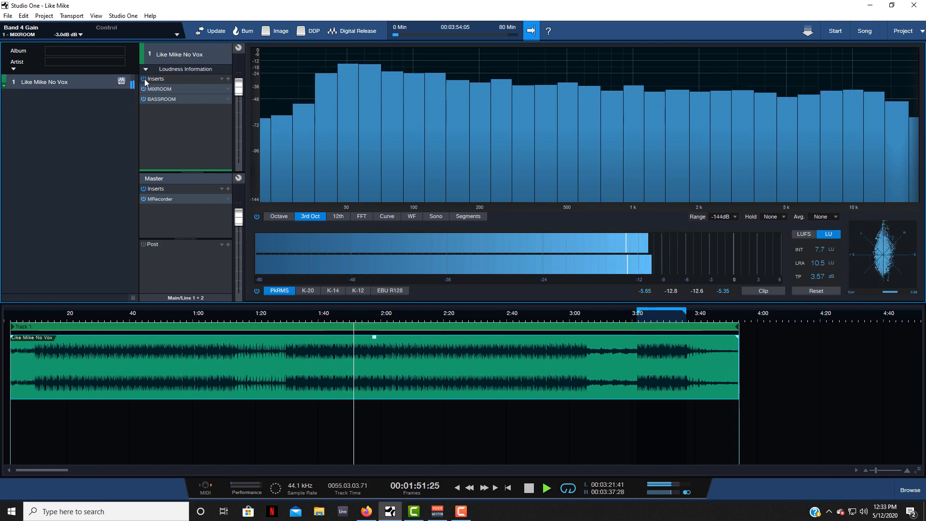
left_click(144, 80)
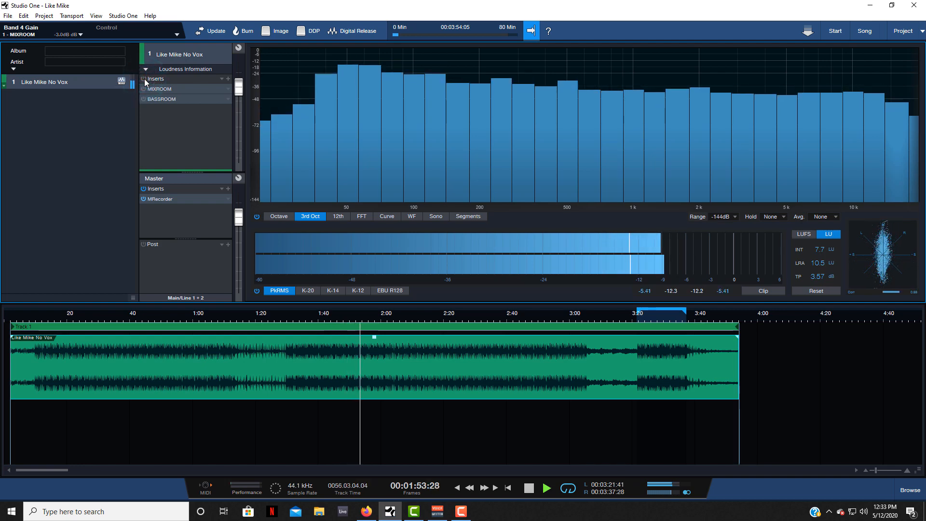
left_click(143, 79)
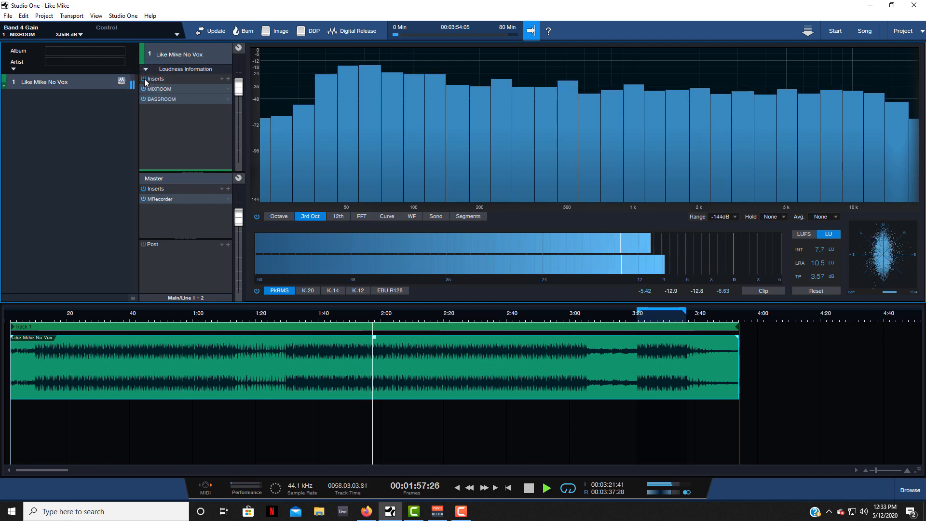
left_click(144, 79)
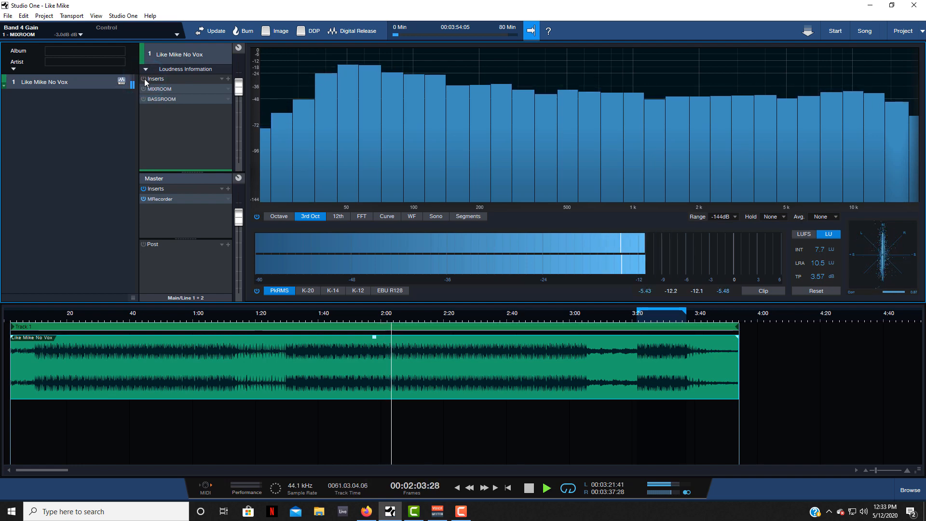
left_click(144, 80)
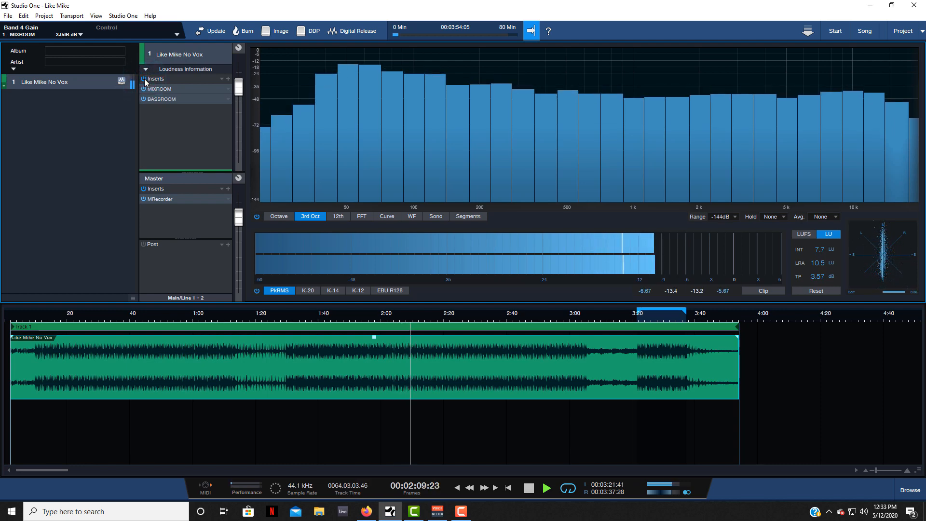
left_click(144, 79)
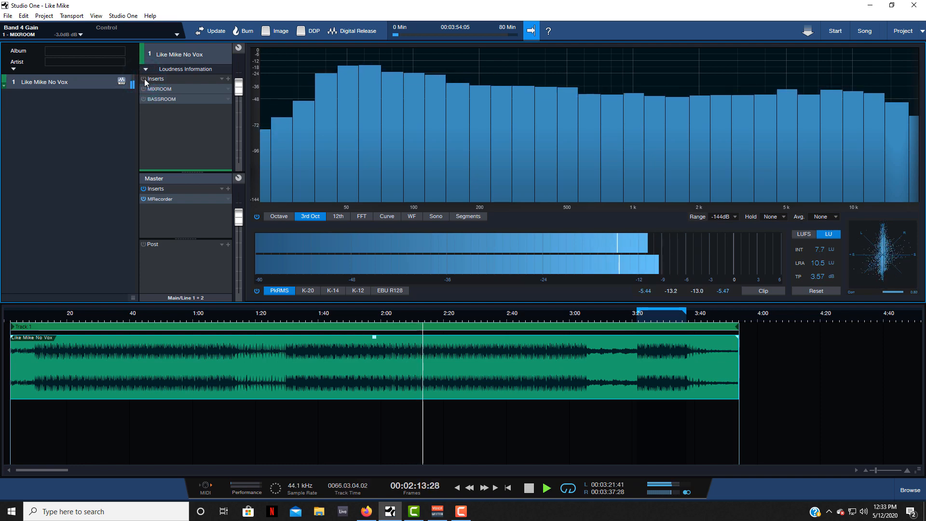
left_click(144, 79)
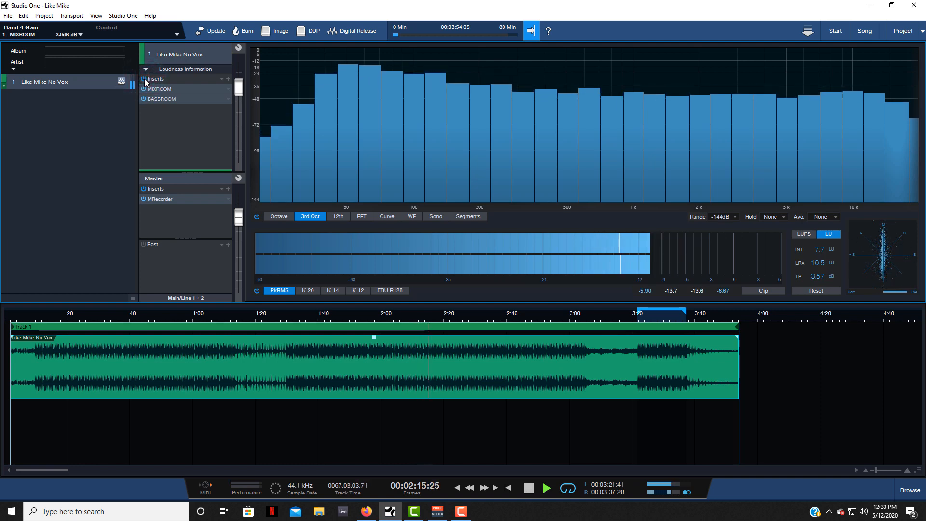